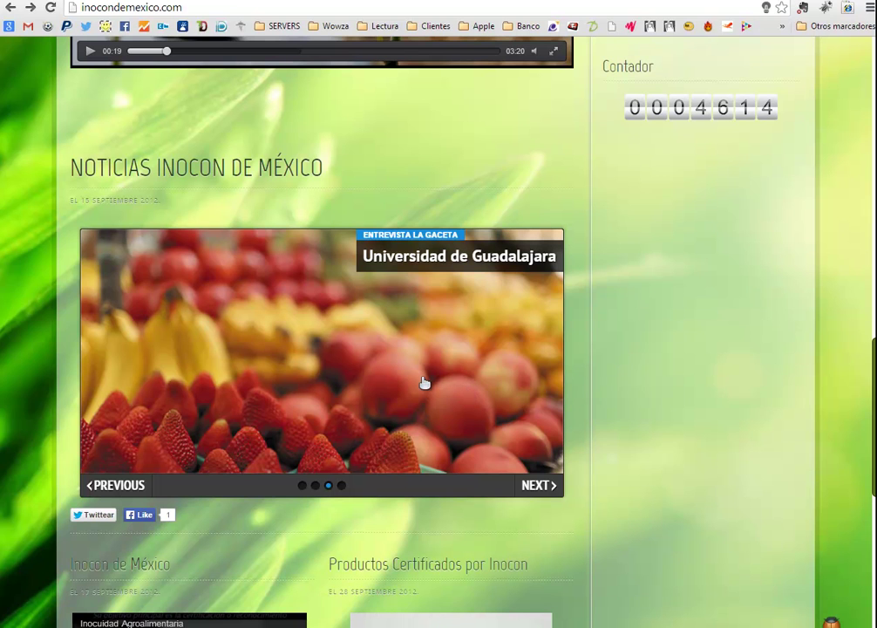
Examine the news slider on the site's home page, following the Universidad de Guadalajara slide's link, returning and advancing through the slides
click(425, 382)
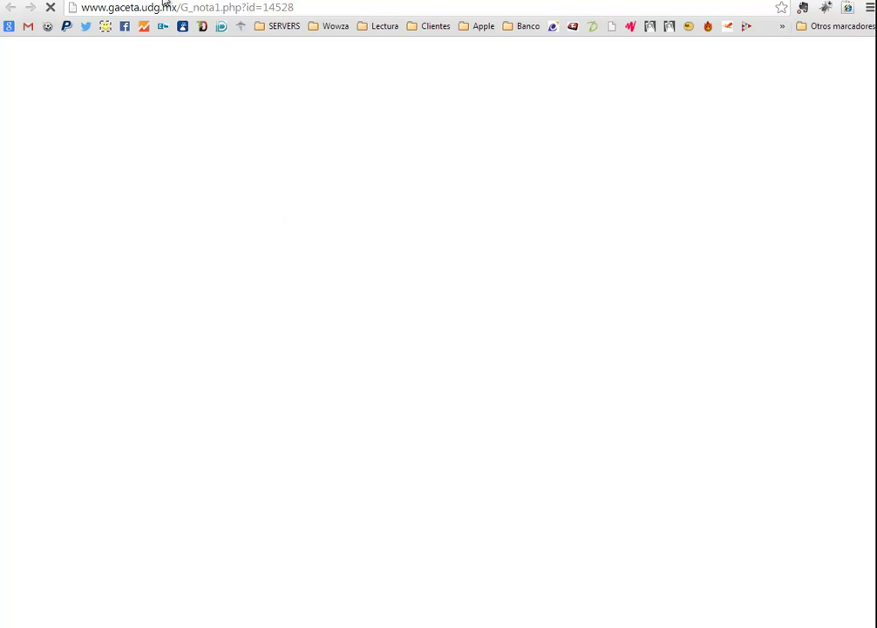
key(alt+Left)
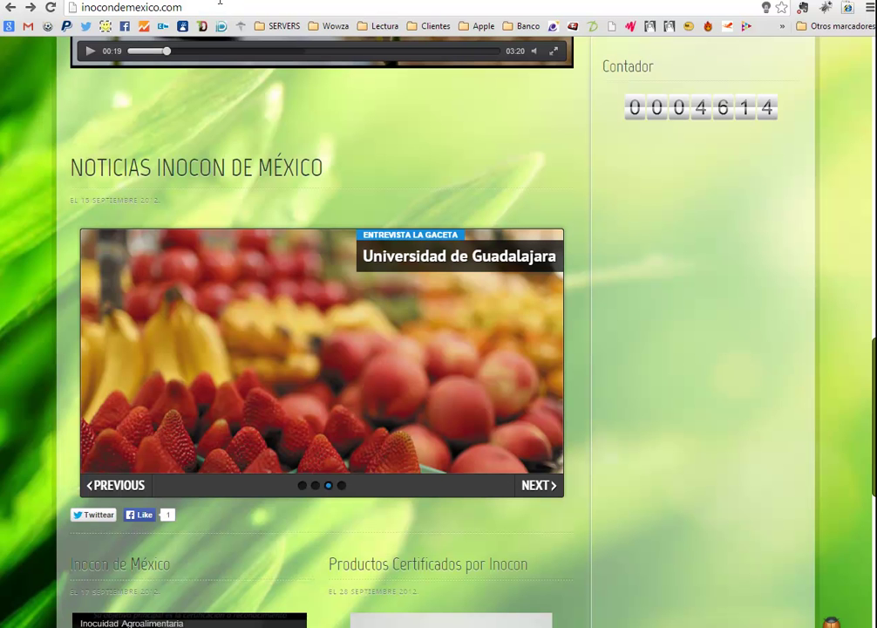
click(535, 489)
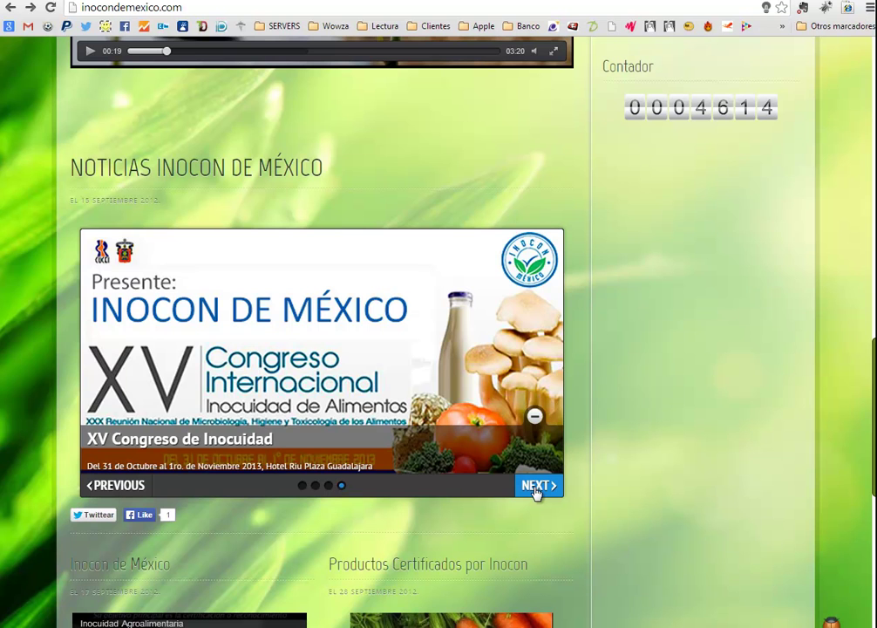
click(536, 490)
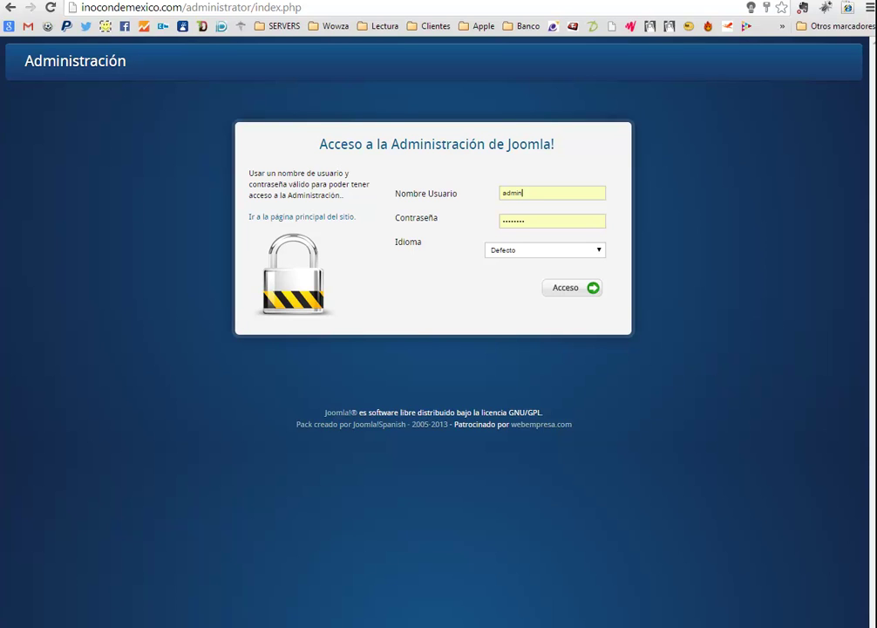
Log in to the site's Joomla administration with the prefilled credentials and open Smart Slider's list of slides
click(319, 8)
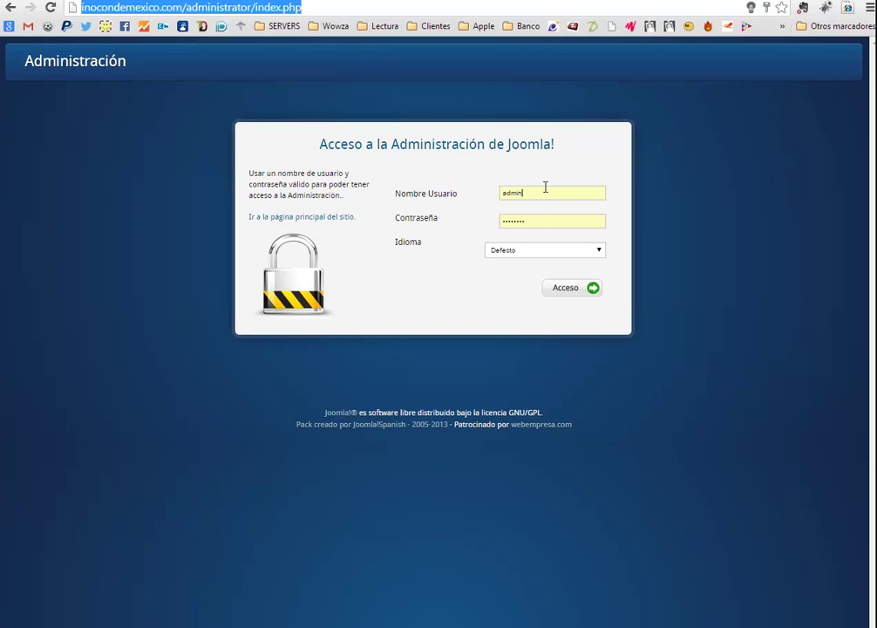
click(563, 291)
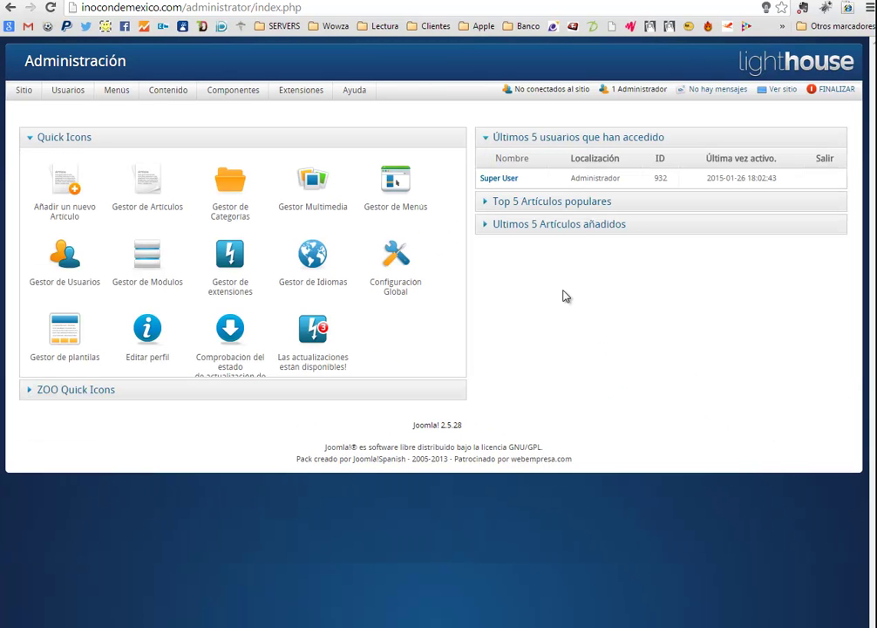
mouse_move(222, 102)
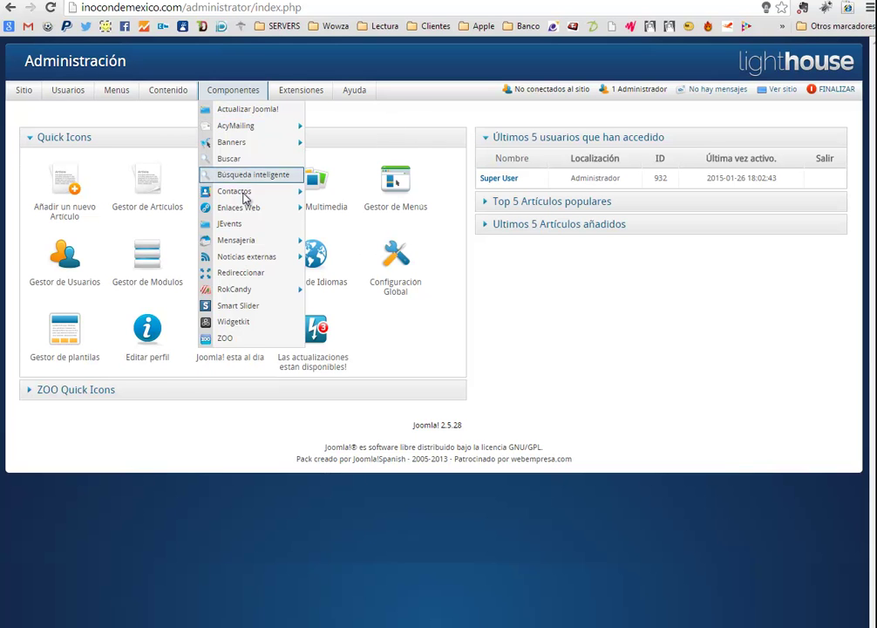
click(242, 312)
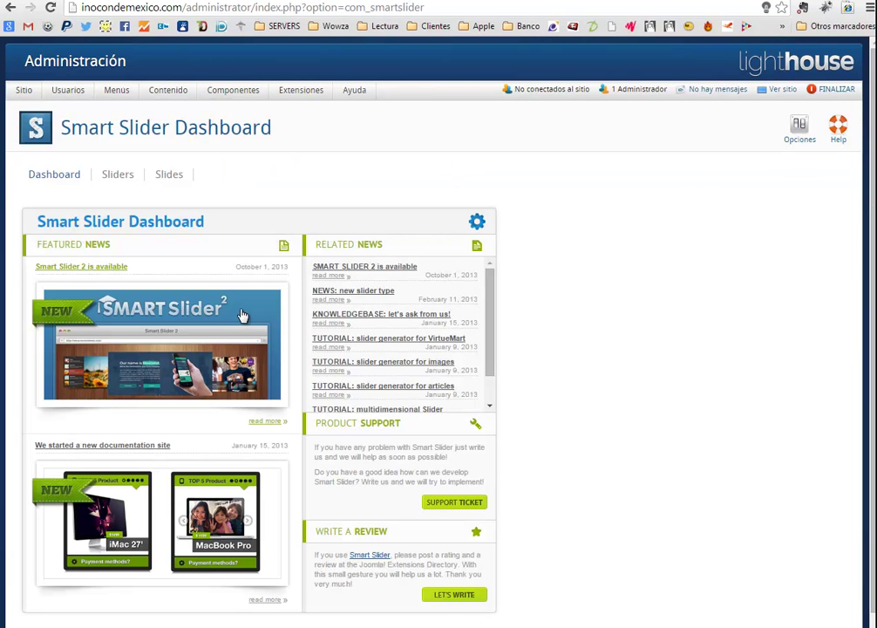
click(172, 177)
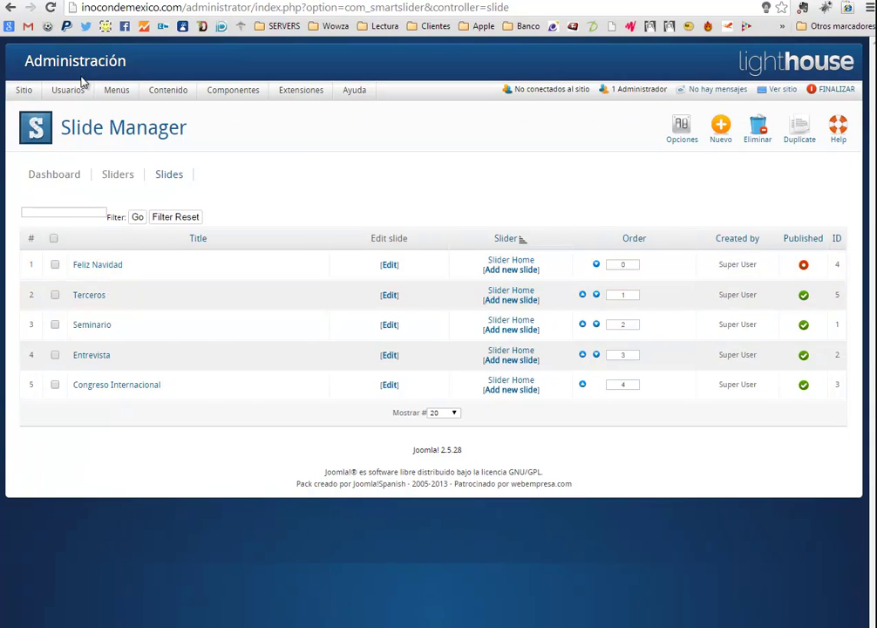
Compare the slides shown in the home page news slider with the entries in the Slide Manager
click(75, 3)
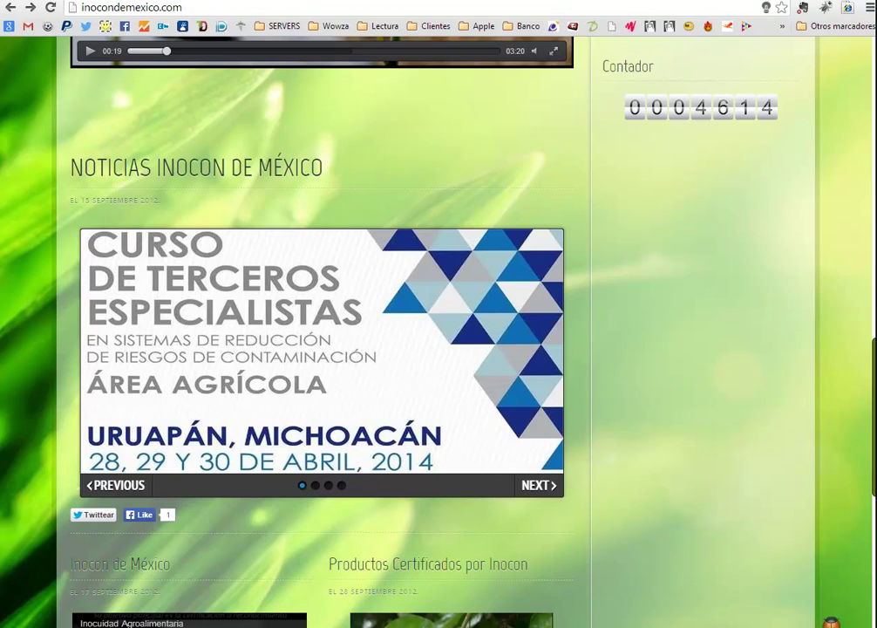
click(235, 1)
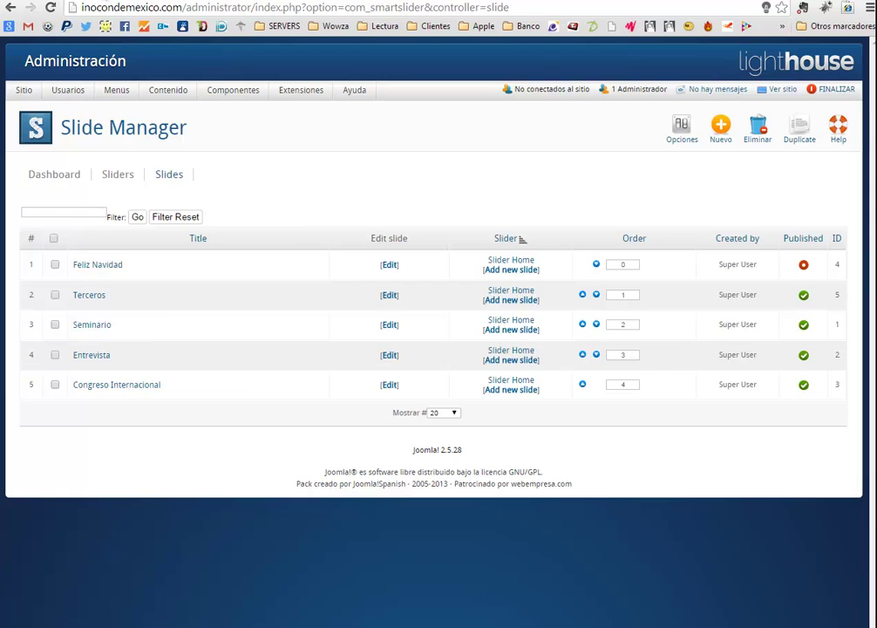
click(87, 3)
scroll(251, 241, up, 1)
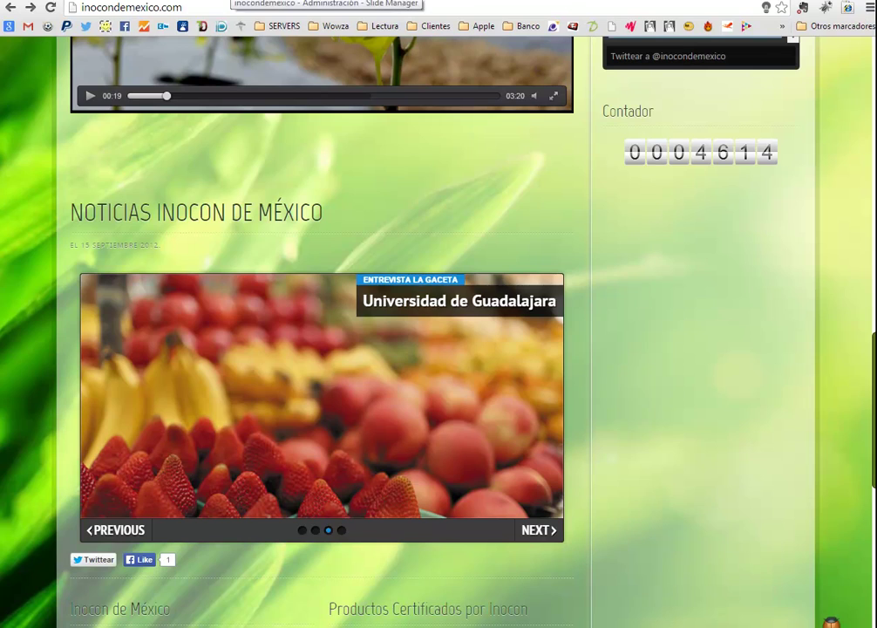
click(200, 0)
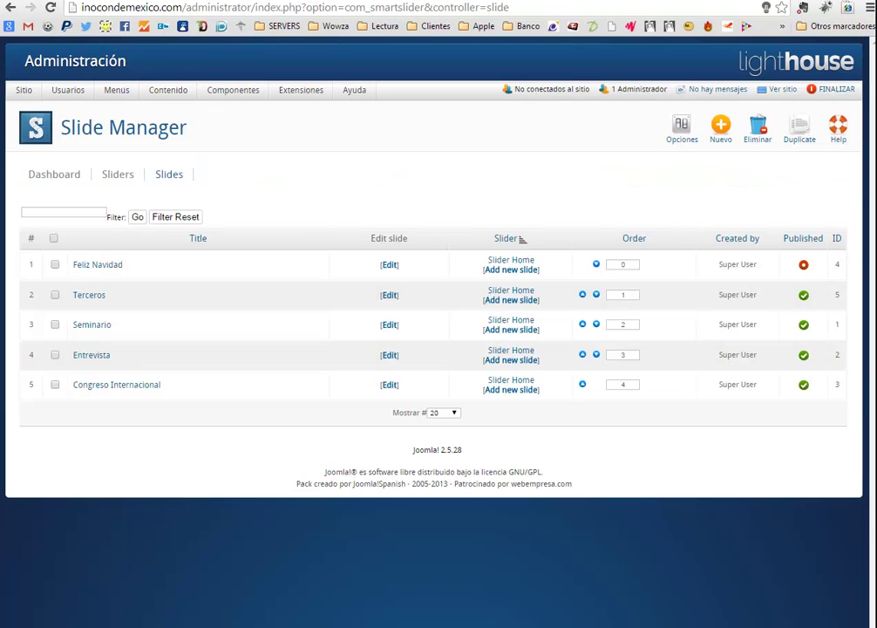
Open the Entrevista slide for editing and go to its content editor settings
click(107, 361)
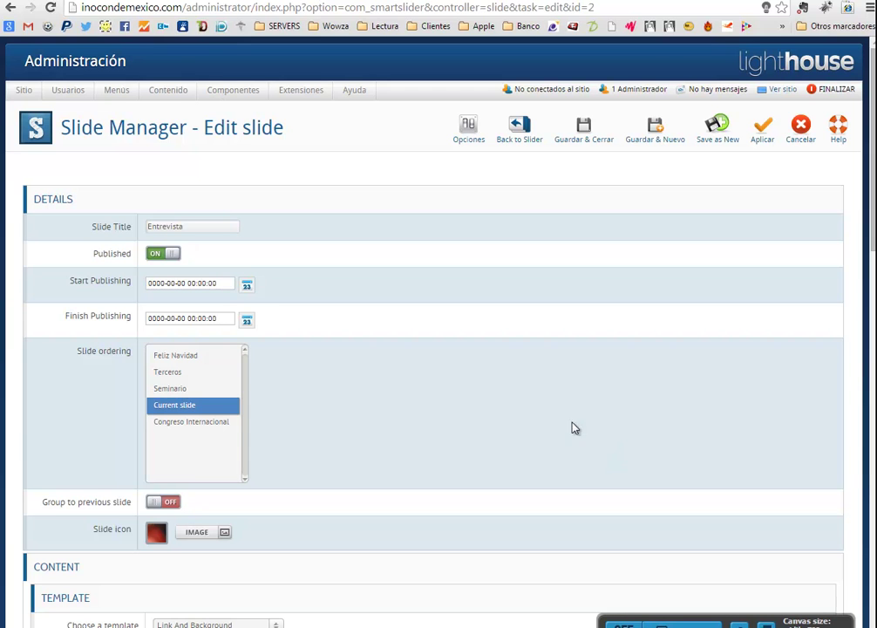
scroll(540, 383, down, 3)
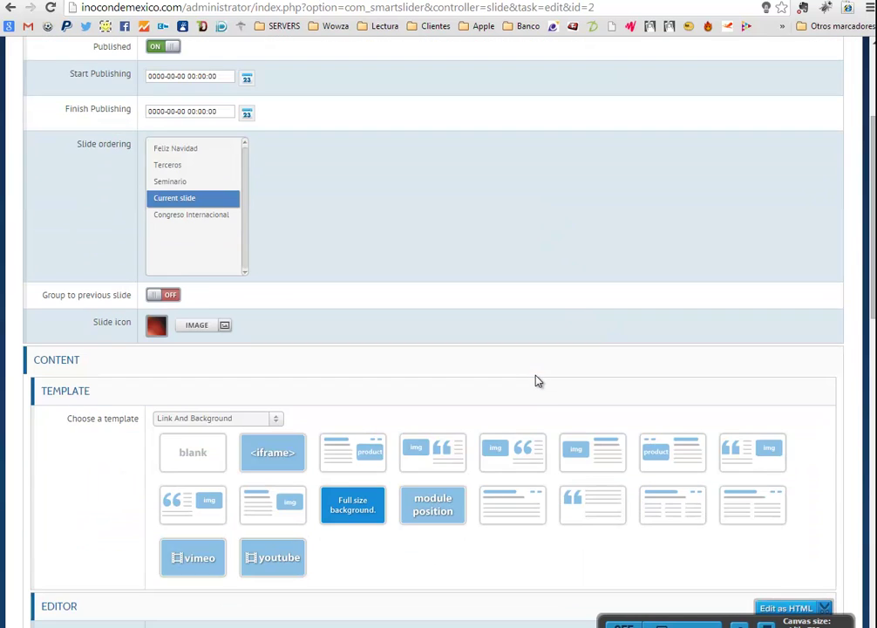
scroll(538, 380, down, 4)
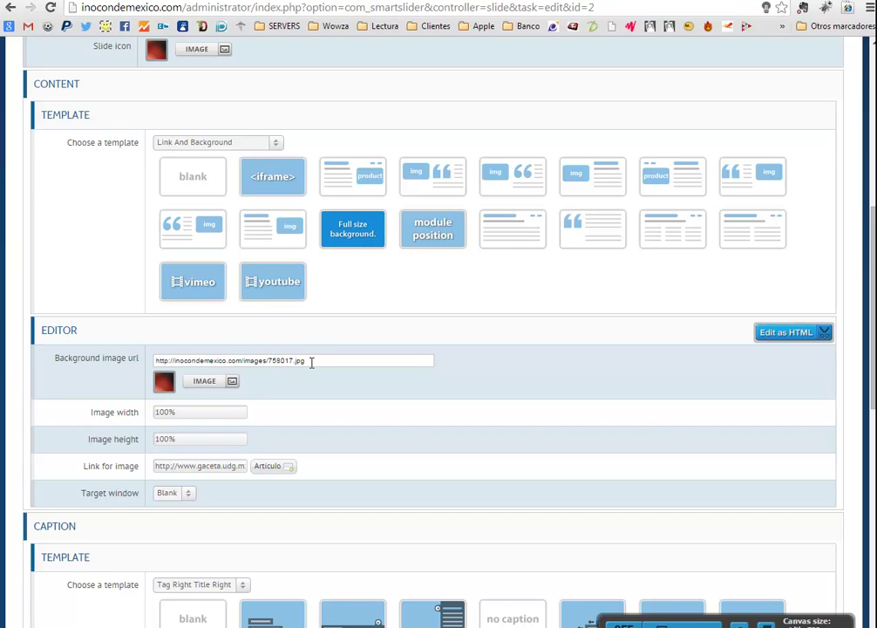
Upload the tc2 PNG image from the Desktop and save it as the Entrevista slide's background image
click(201, 383)
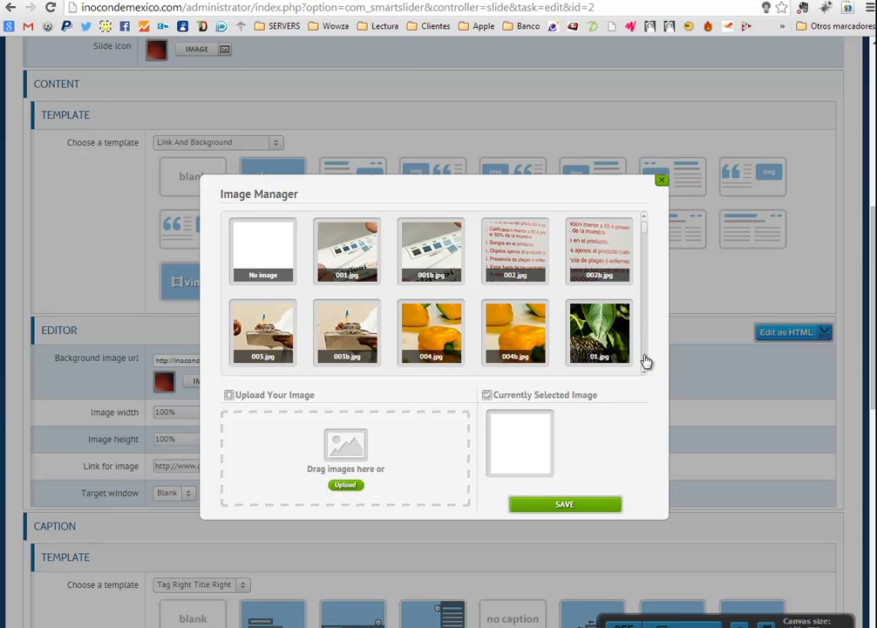
scroll(645, 360, down, 5)
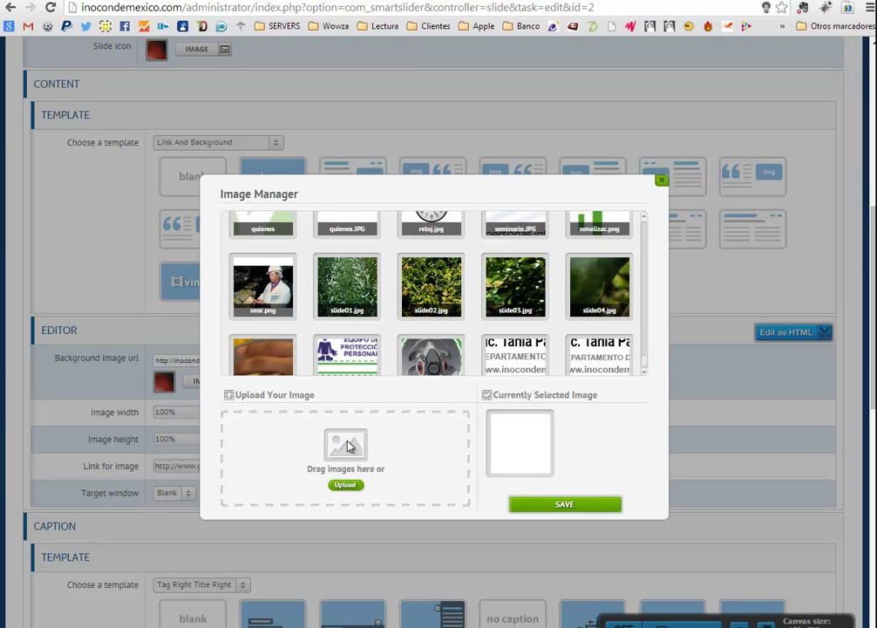
drag(328, 469, 360, 494)
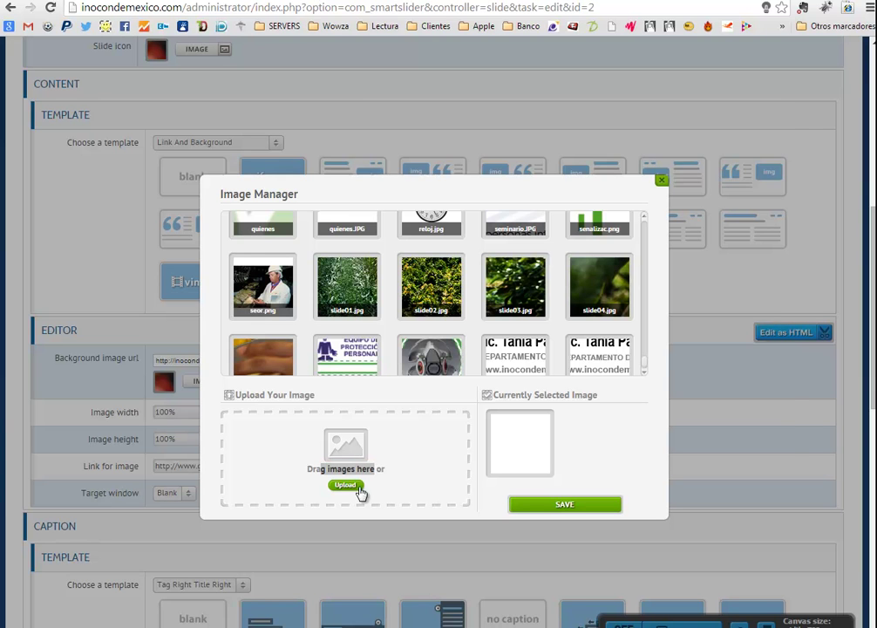
click(358, 489)
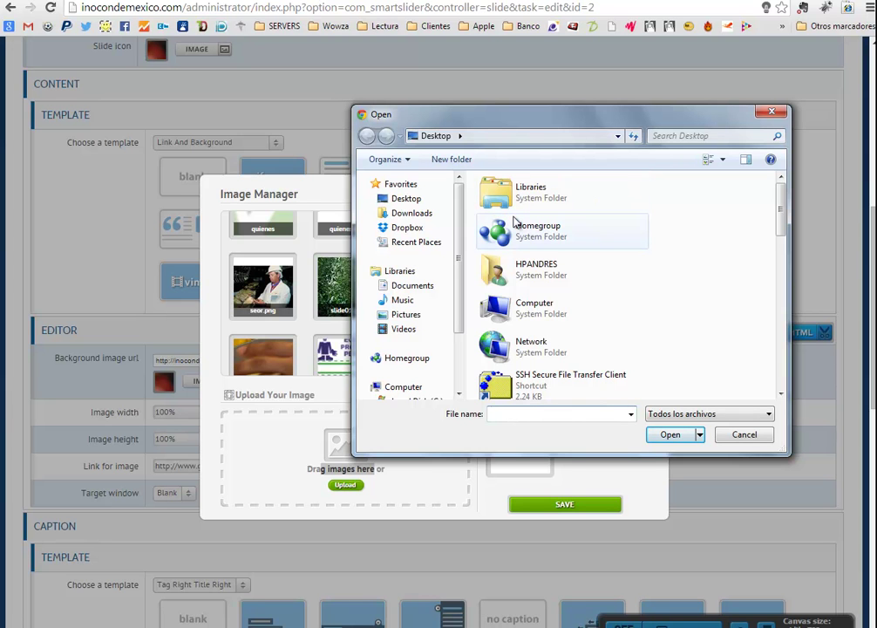
scroll(516, 227, down, 5)
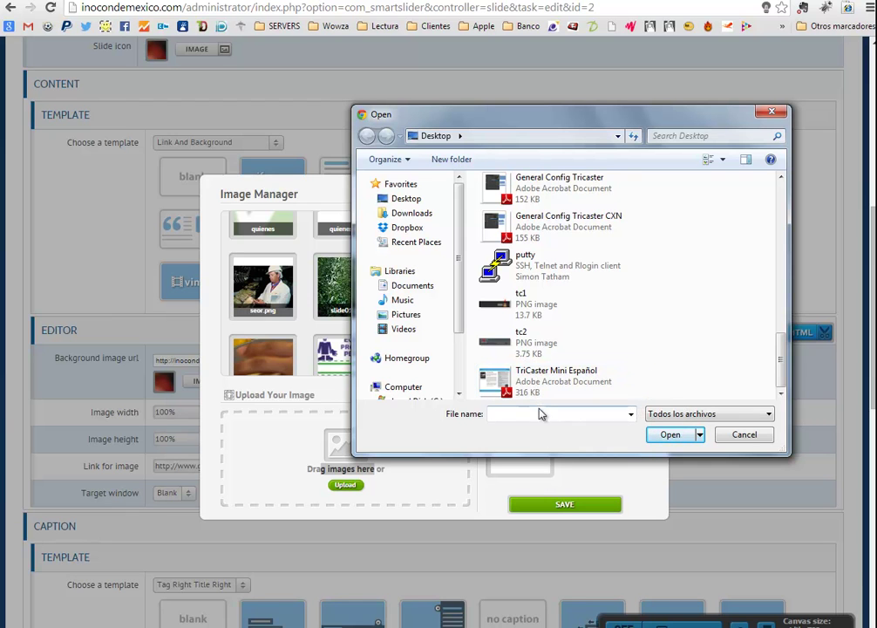
click(525, 338)
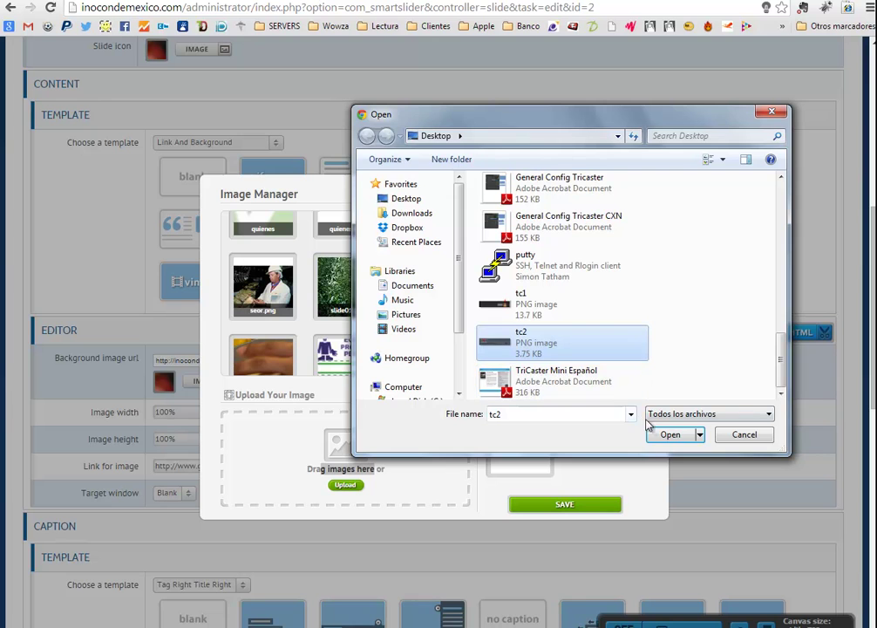
click(667, 434)
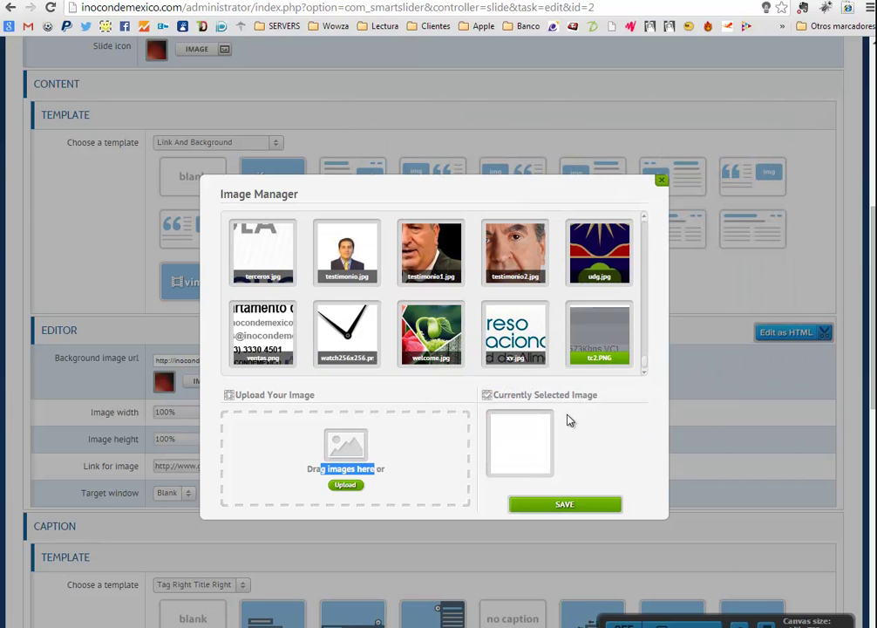
click(595, 342)
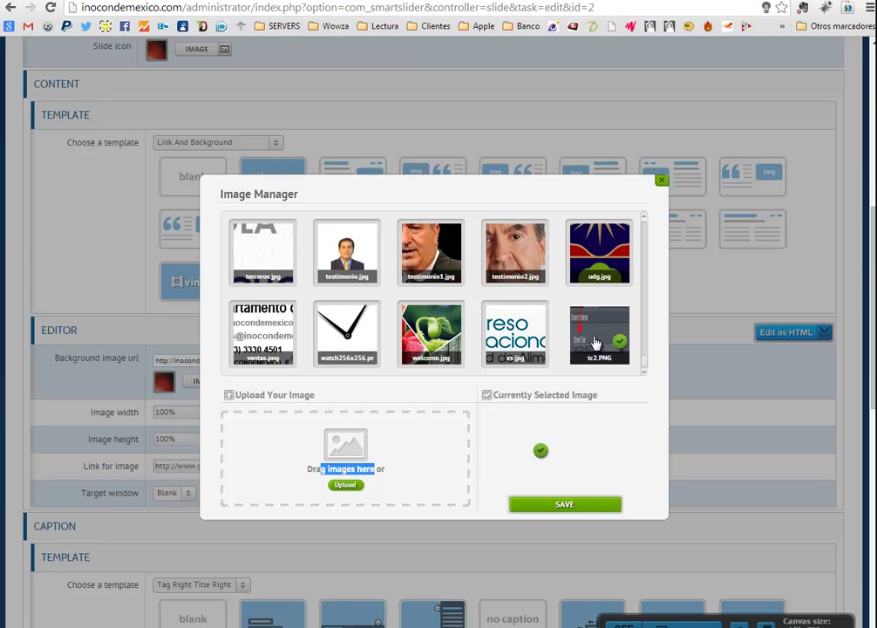
click(575, 502)
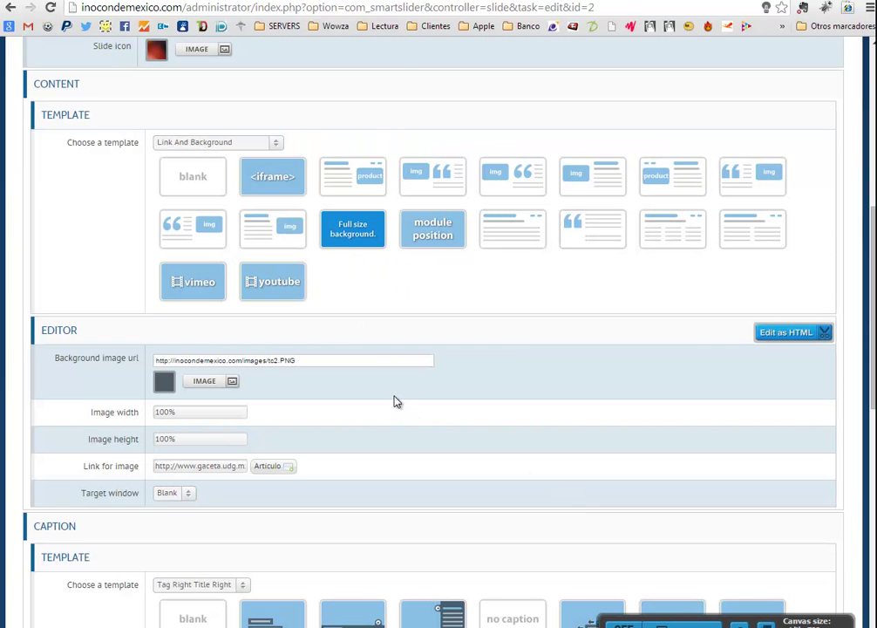
Compare the Entrevista slide's edit settings with how the slide appears on the live home page
key(ctrl+Tab)
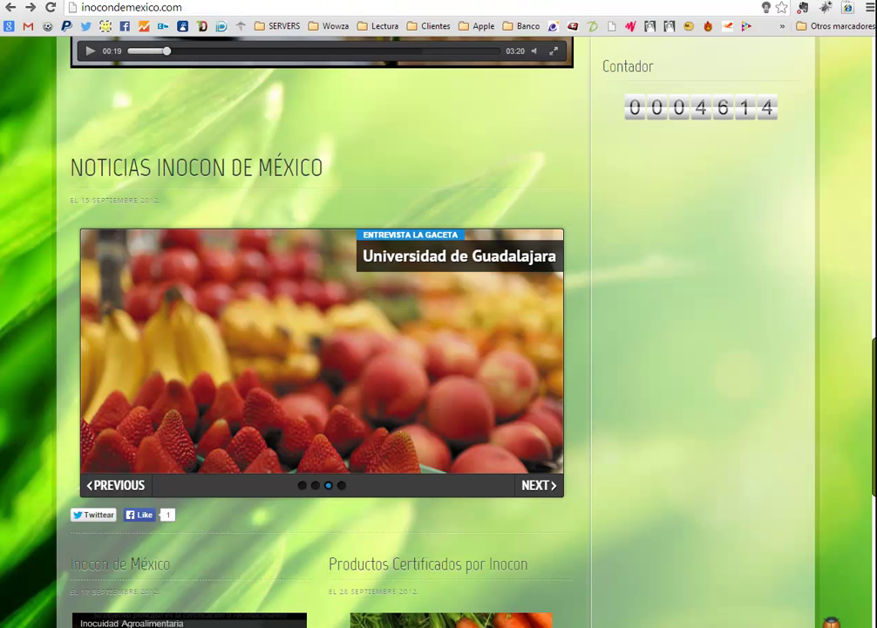
key(ctrl+Tab)
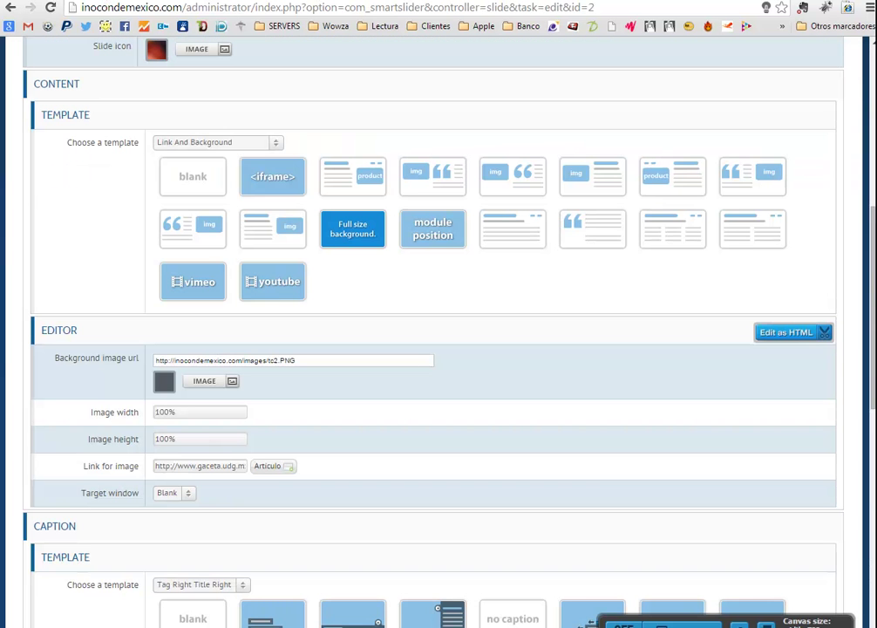
key(ctrl+Tab)
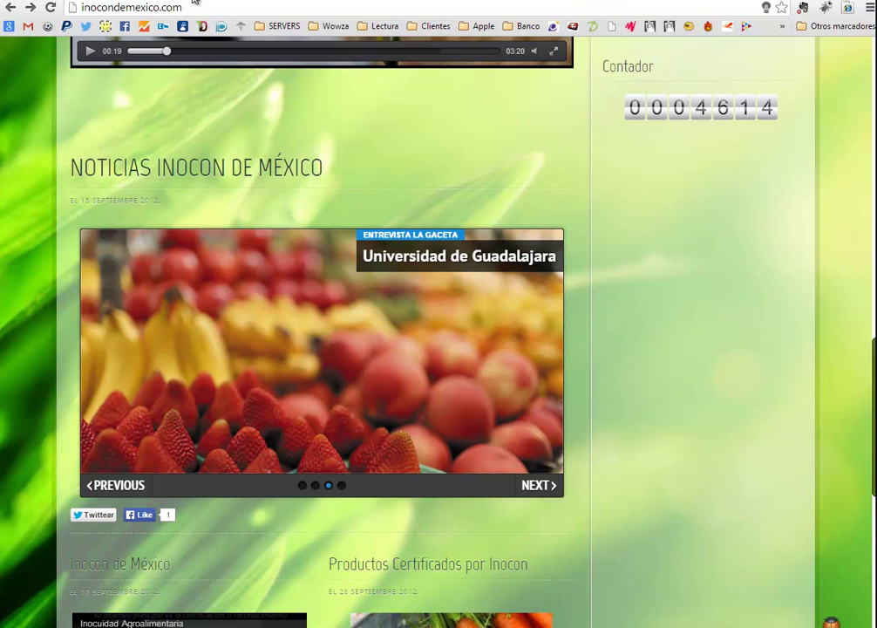
key(ctrl+Tab)
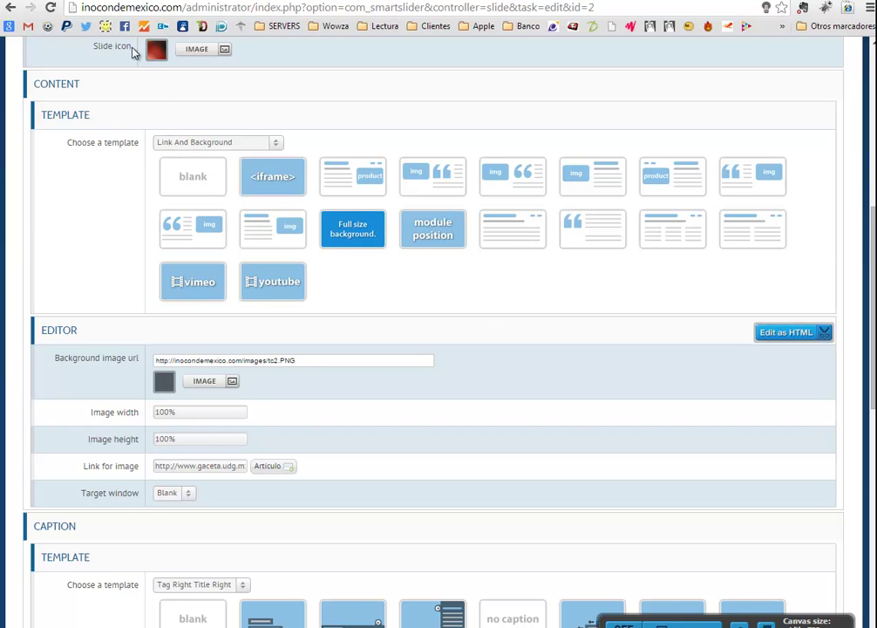
key(ctrl+Tab)
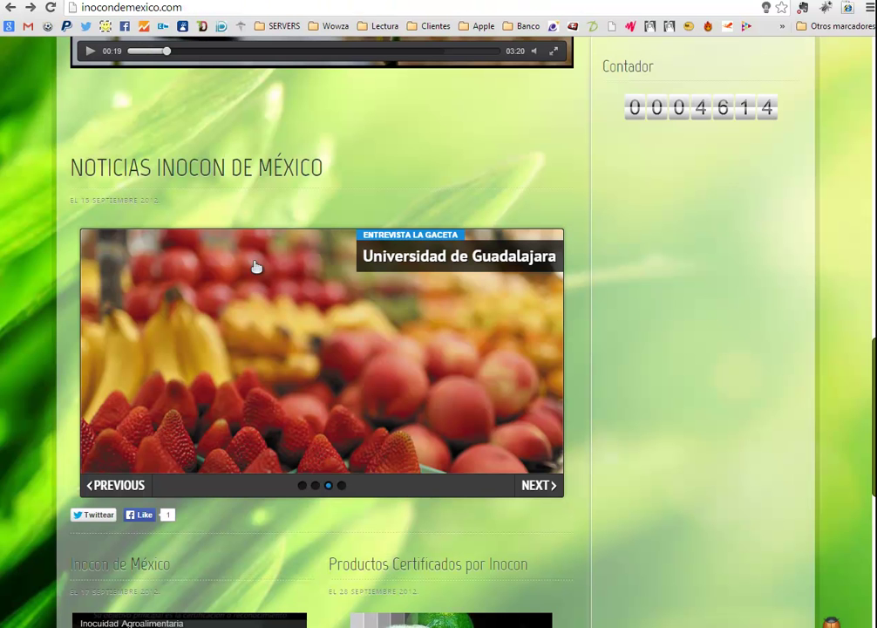
key(ctrl+shift+Tab)
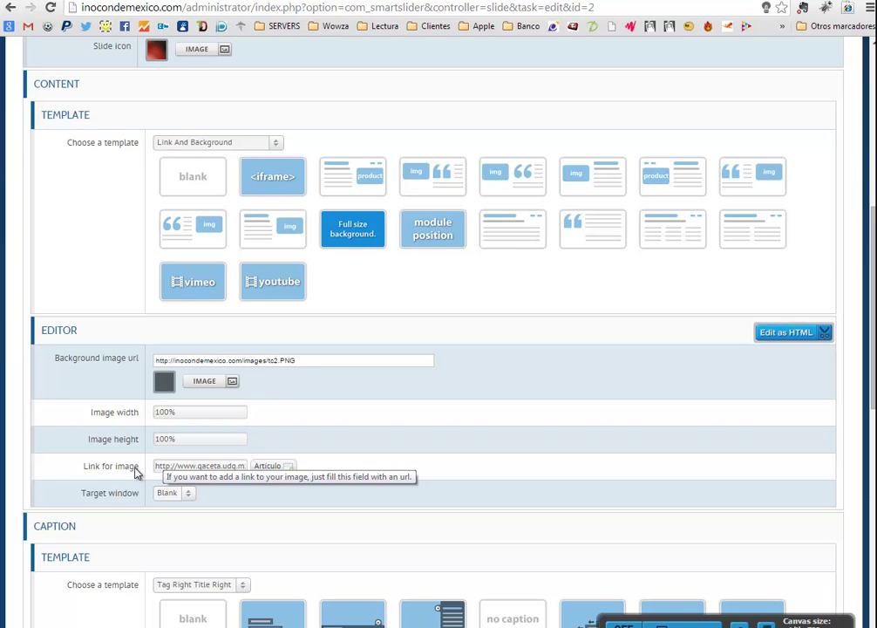
click(199, 466)
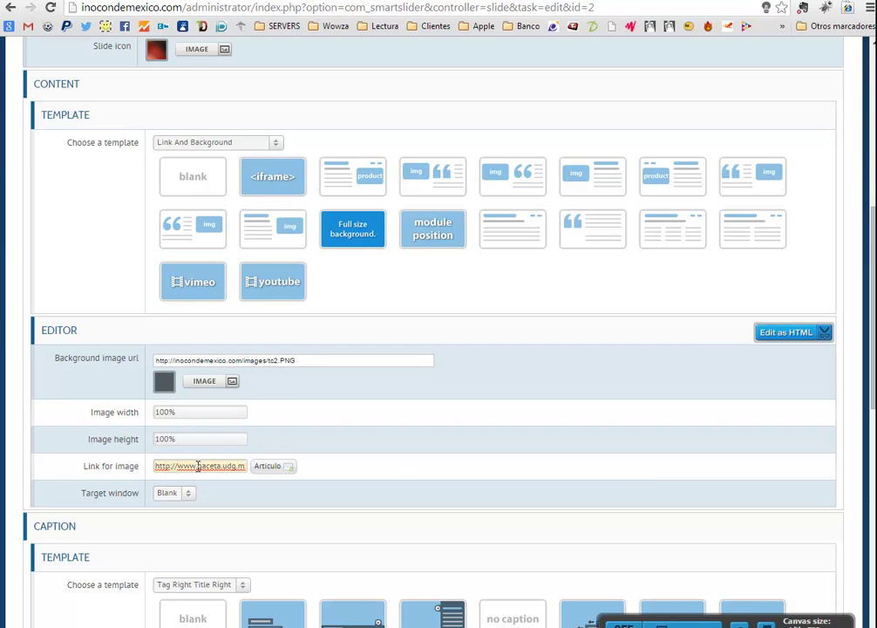
key(ctrl+a)
text(http://www)
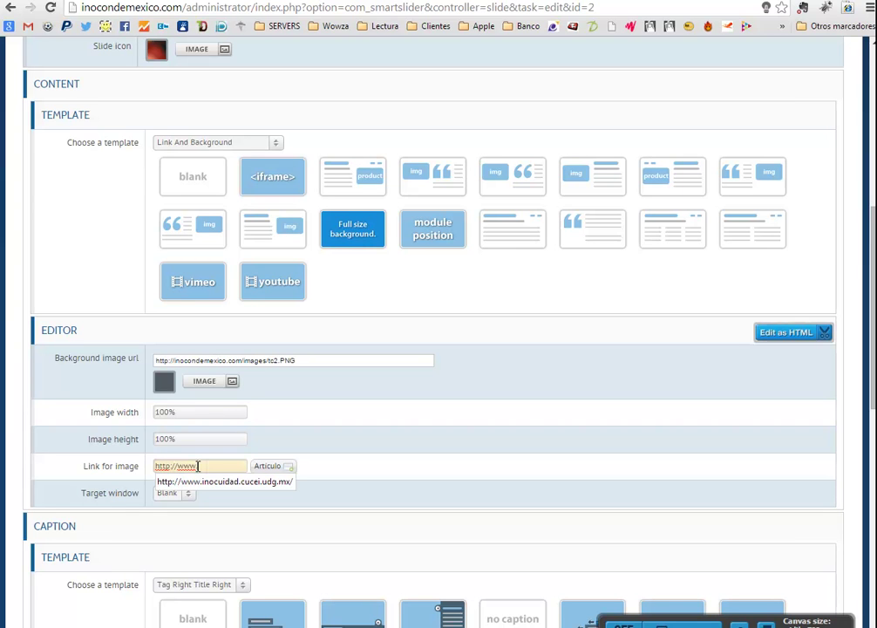
text(.google.com)
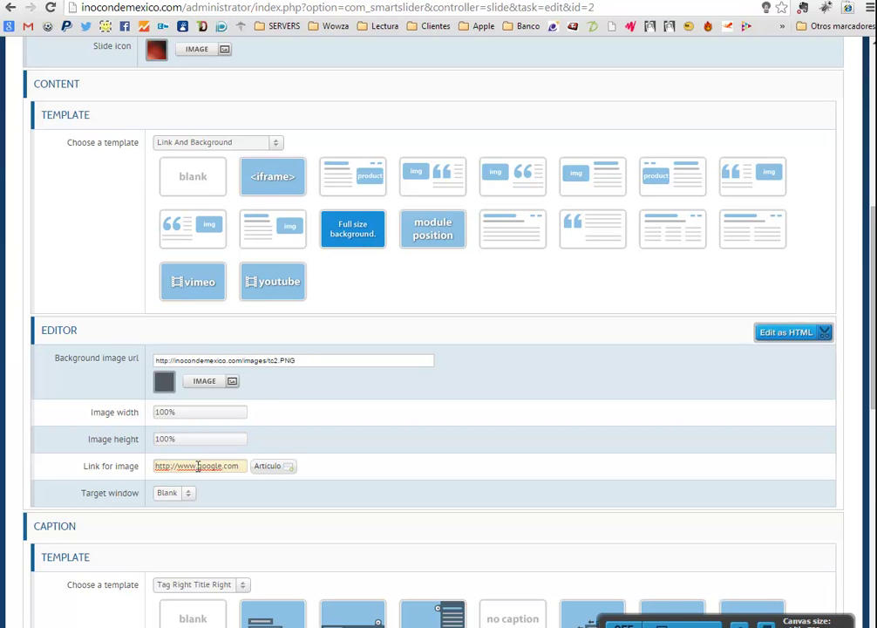
triple_click(198, 465)
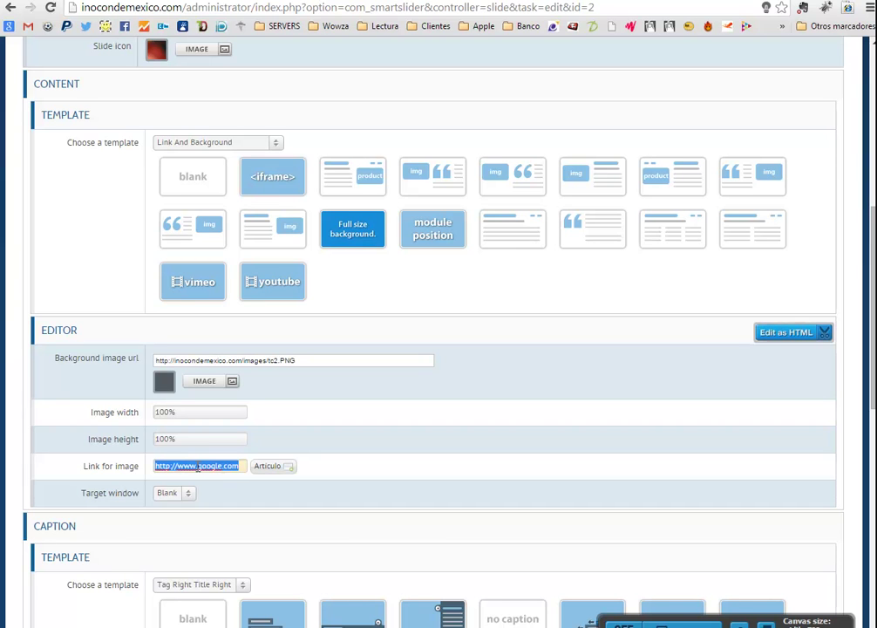
Clear the Entrevista slide's image link and compare its caption template, tag and title with the slide on the live home page
key(BackSpace)
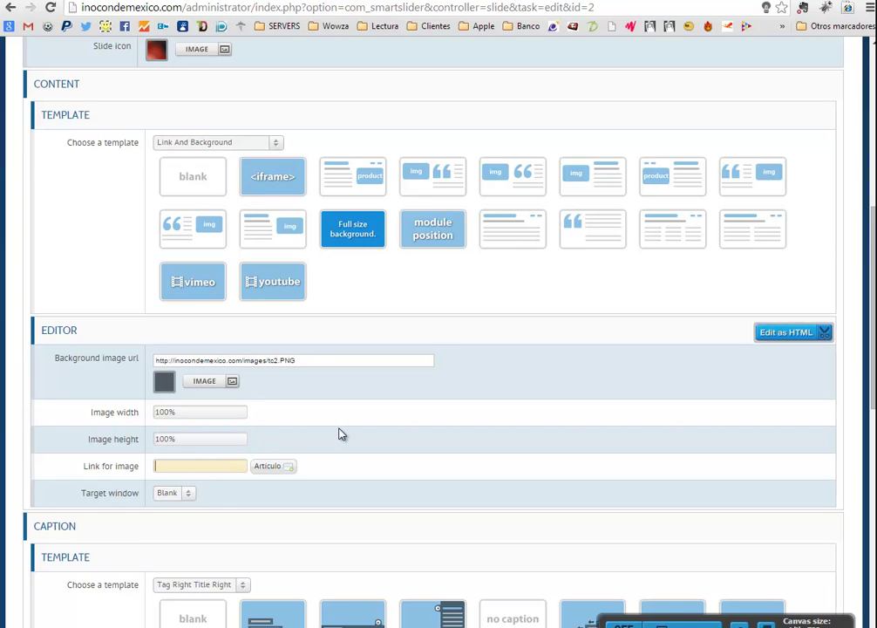
scroll(340, 434, down, 1)
scroll(340, 434, down, 4)
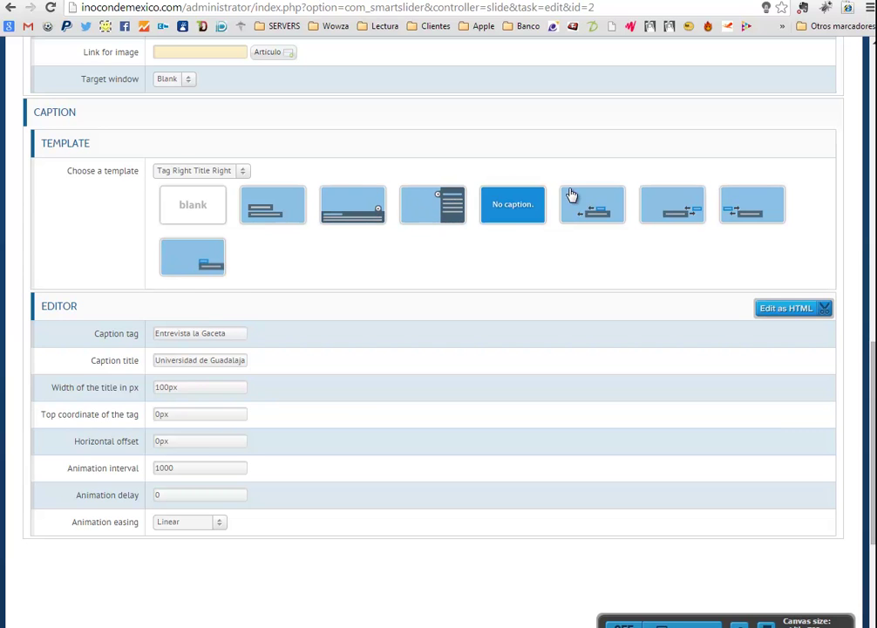
click(288, 209)
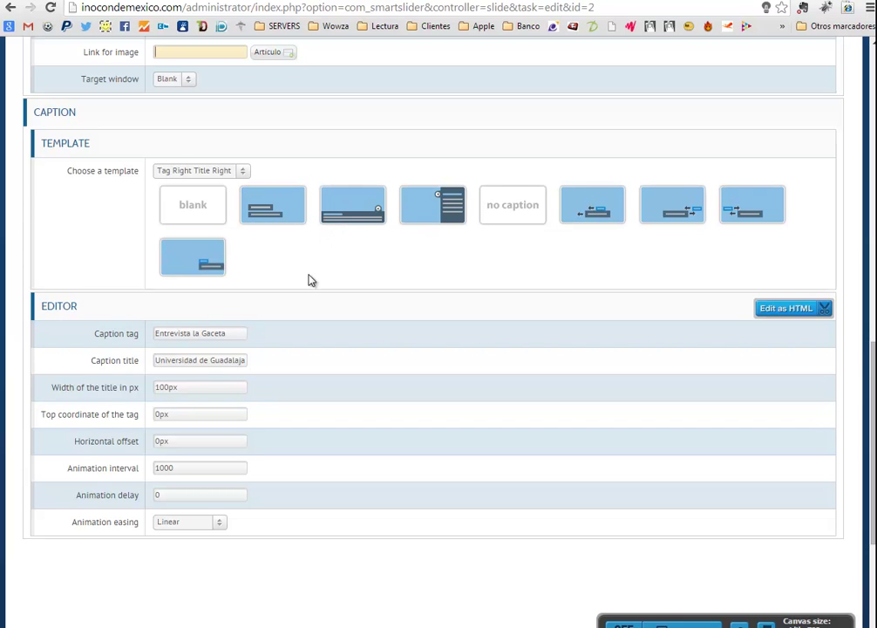
triple_click(183, 334)
key(Tab)
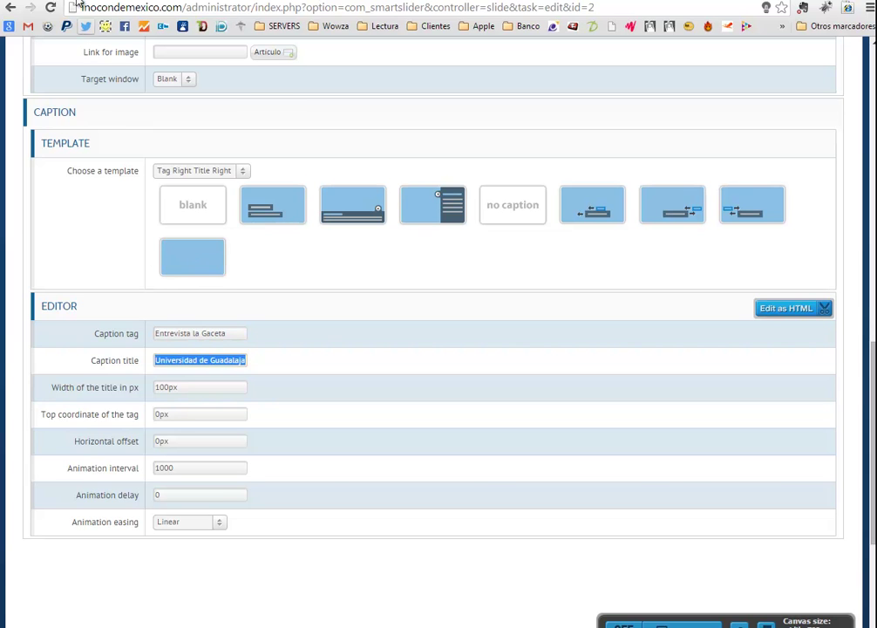
key(ctrl+Tab)
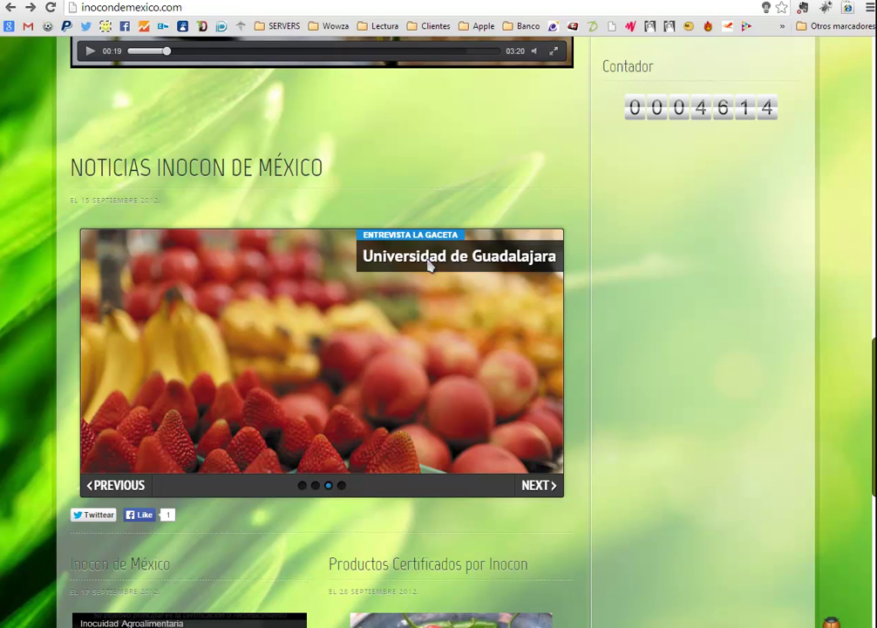
key(ctrl+shift+Tab)
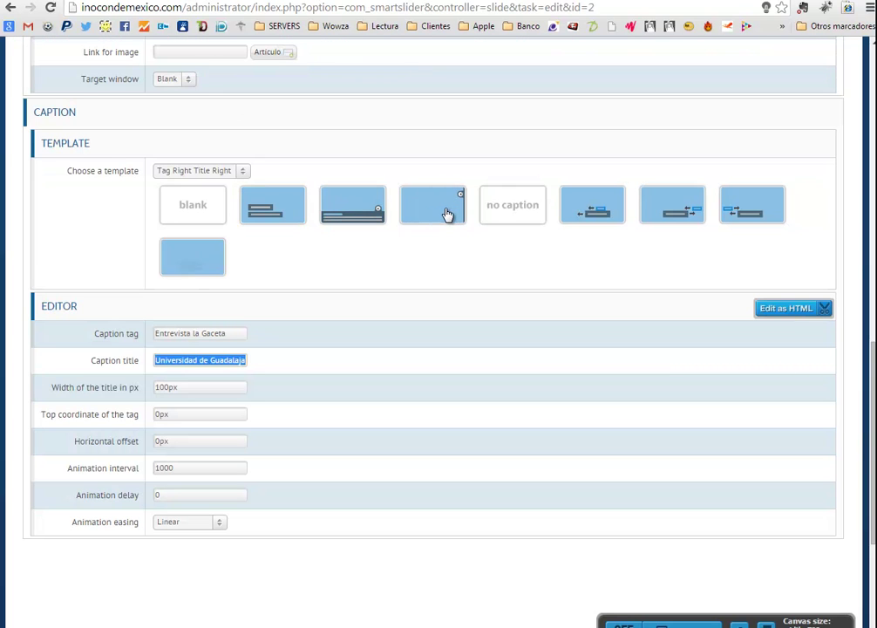
Cancel editing the Entrevista slide without saving and check the news slider on the live home page
scroll(464, 298, up, 1)
scroll(466, 298, up, 4)
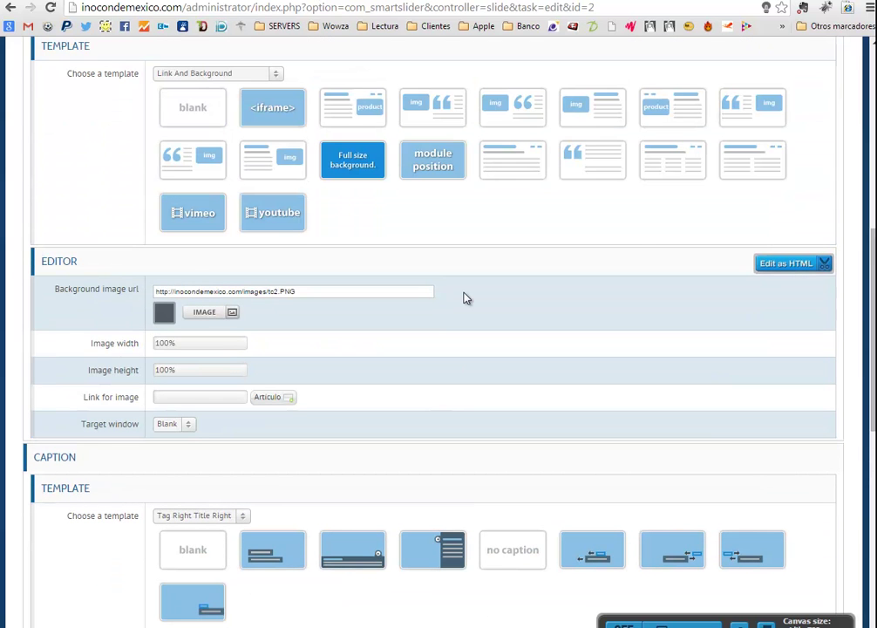
scroll(464, 298, up, 8)
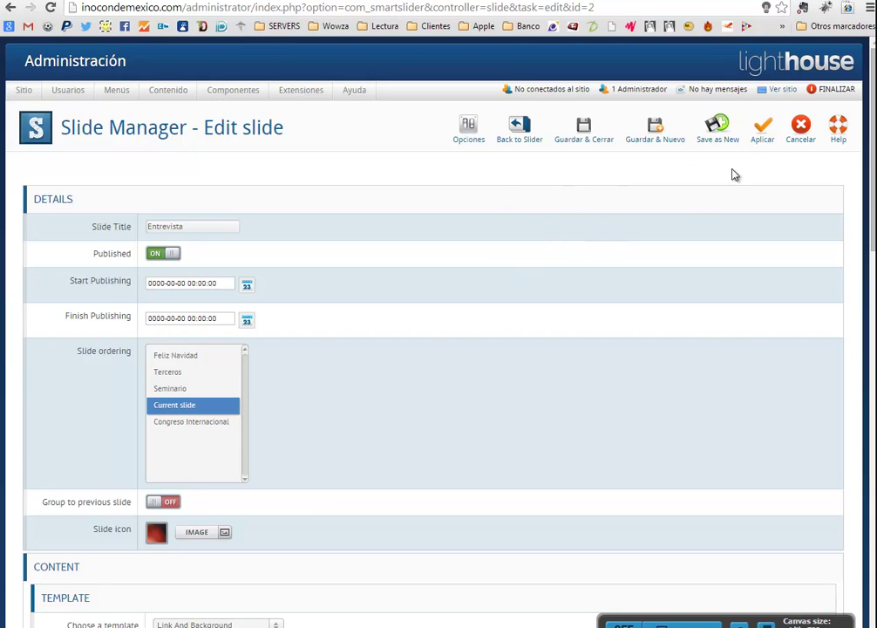
click(798, 140)
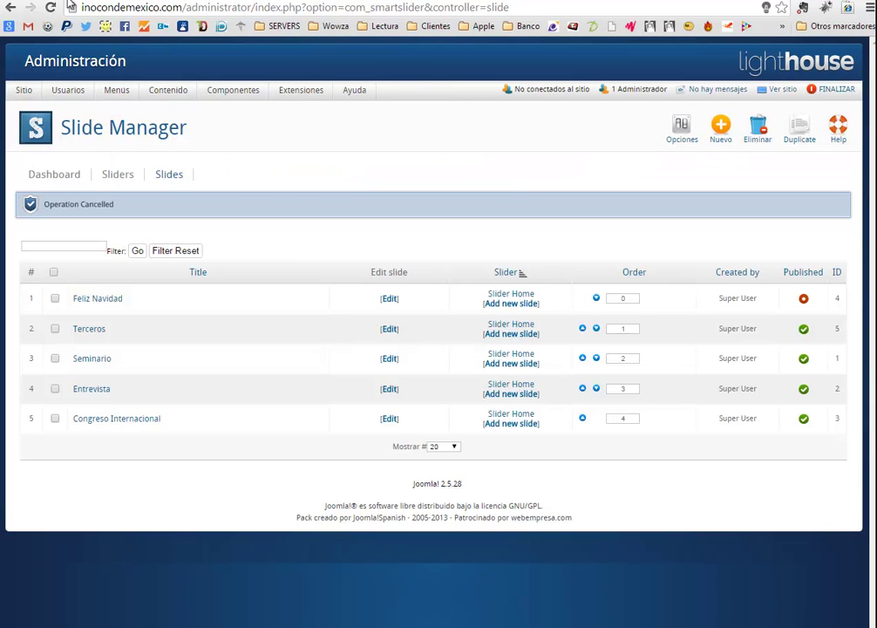
click(59, 2)
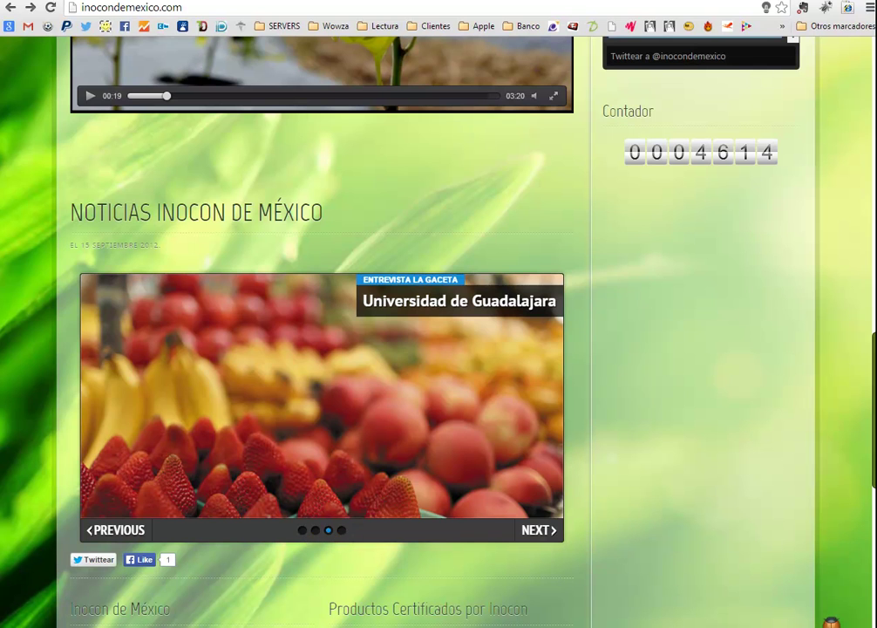
click(191, 1)
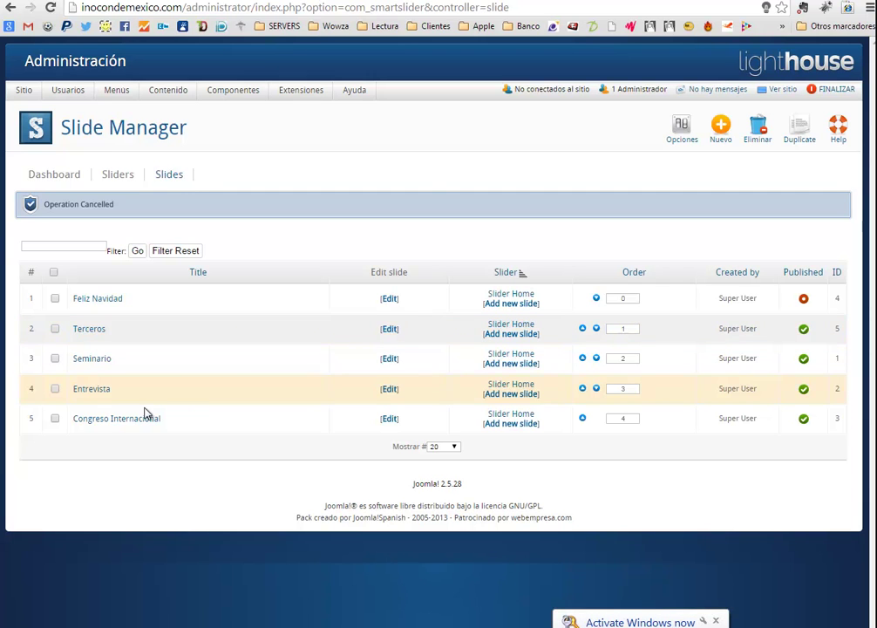
Save the Entrevista slide as a new slide and title the copy Prueba
click(100, 397)
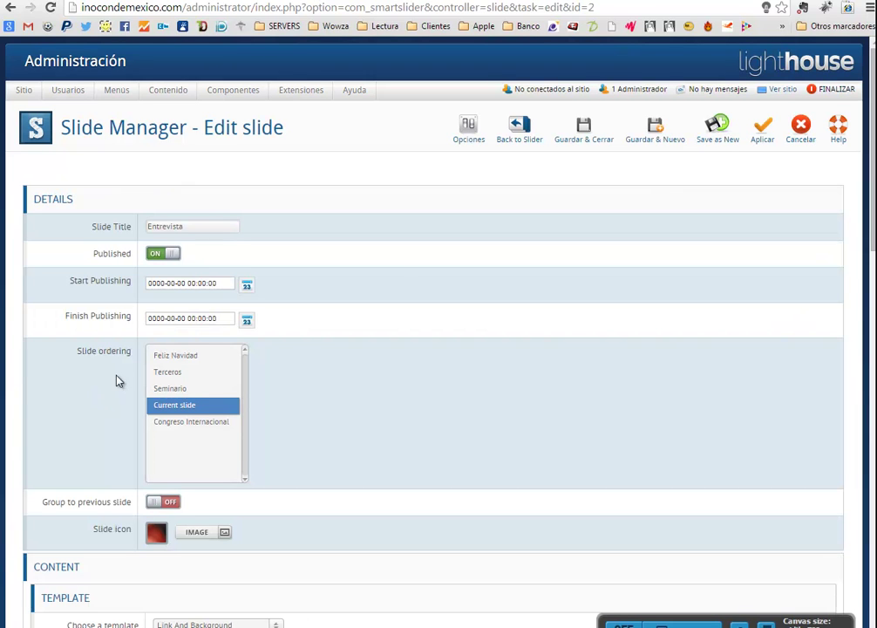
click(722, 143)
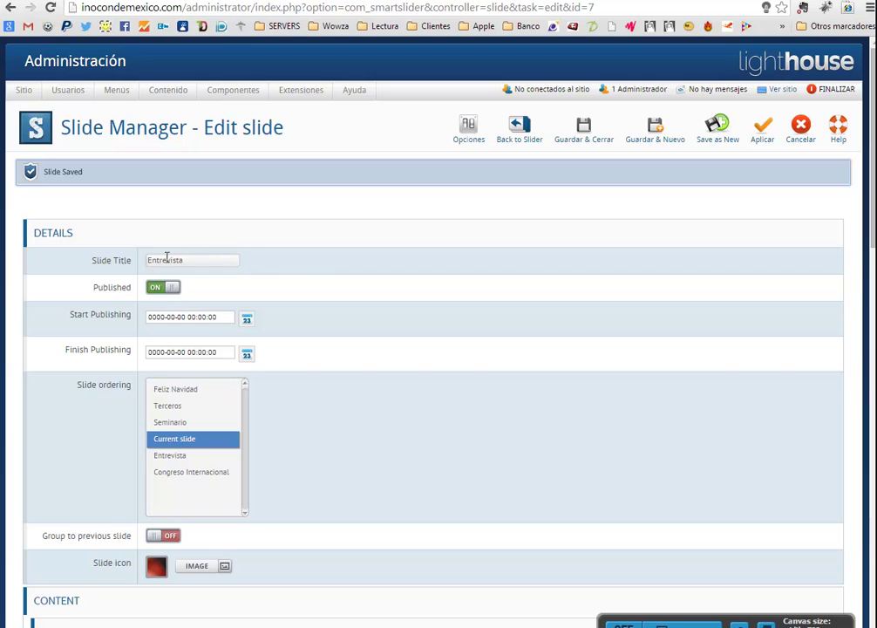
double_click(161, 259)
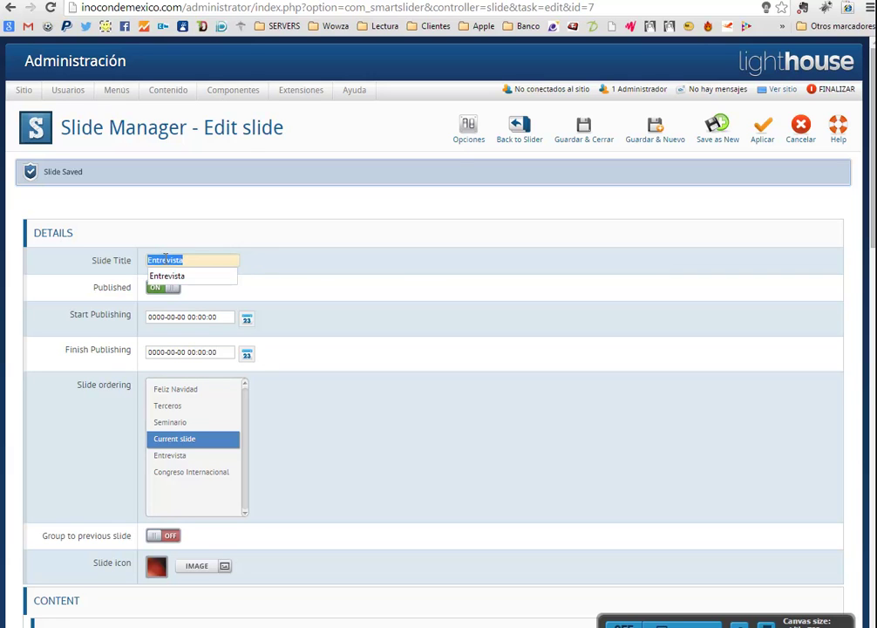
text(Prueba)
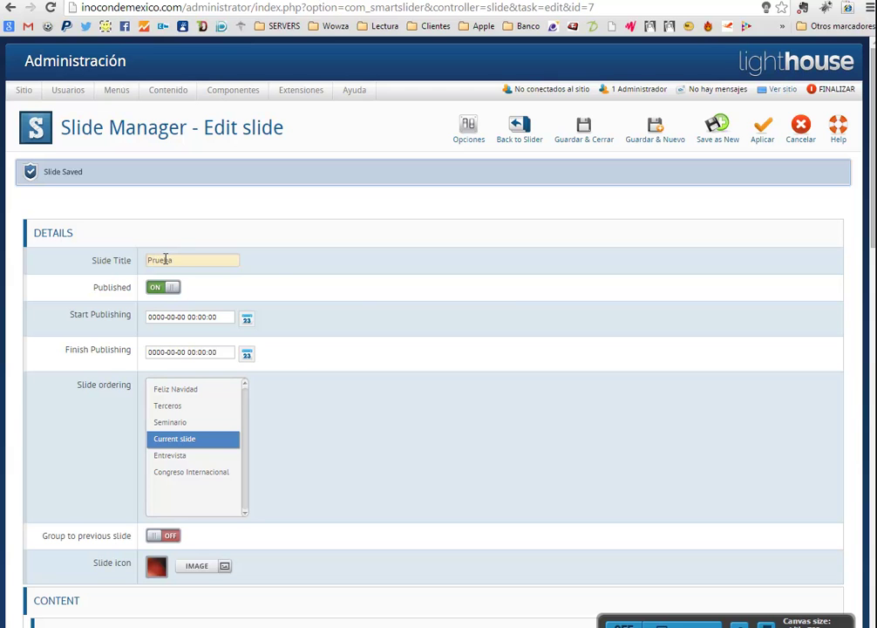
Set the Prueba slide's background image to 004.jpg from the existing site images
scroll(358, 296, down, 6)
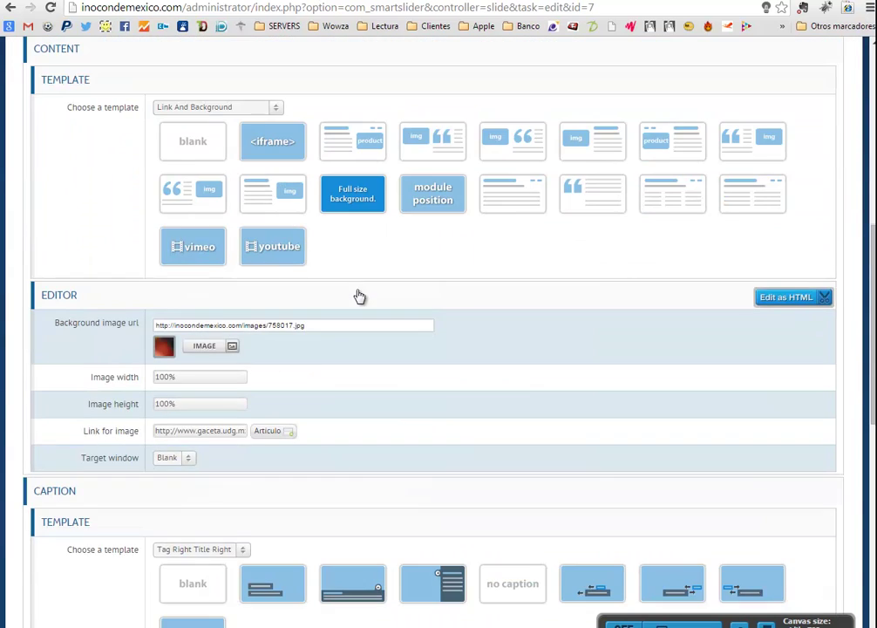
click(231, 343)
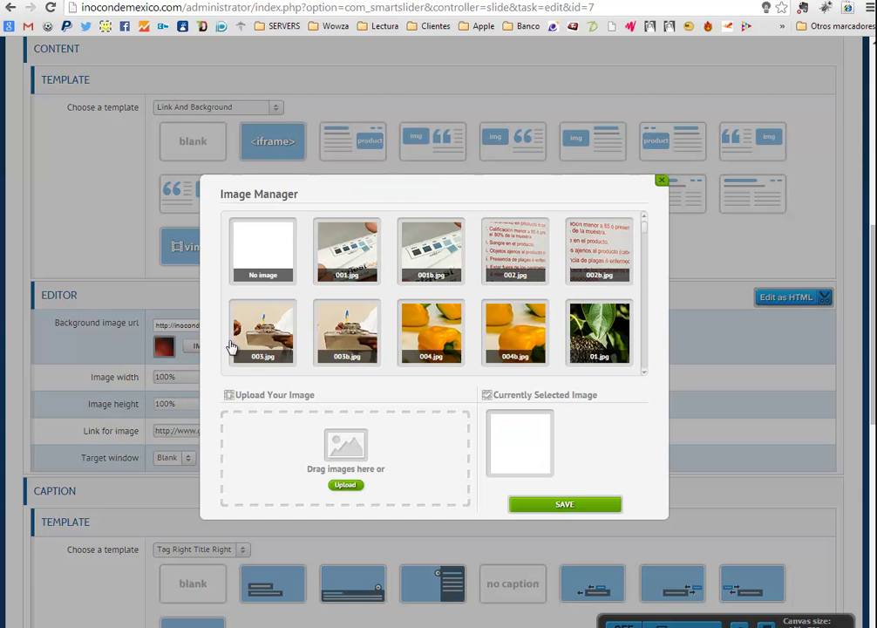
click(418, 326)
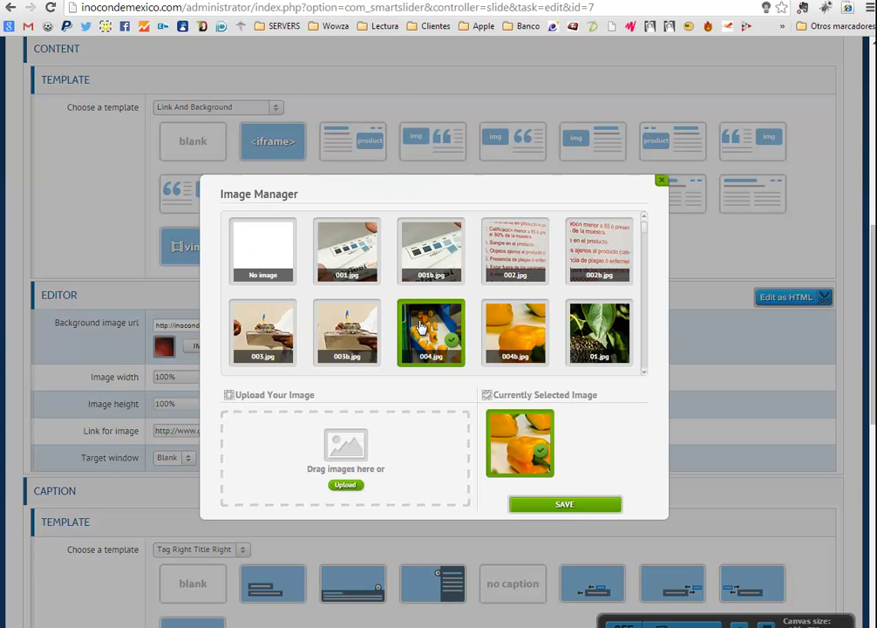
click(581, 505)
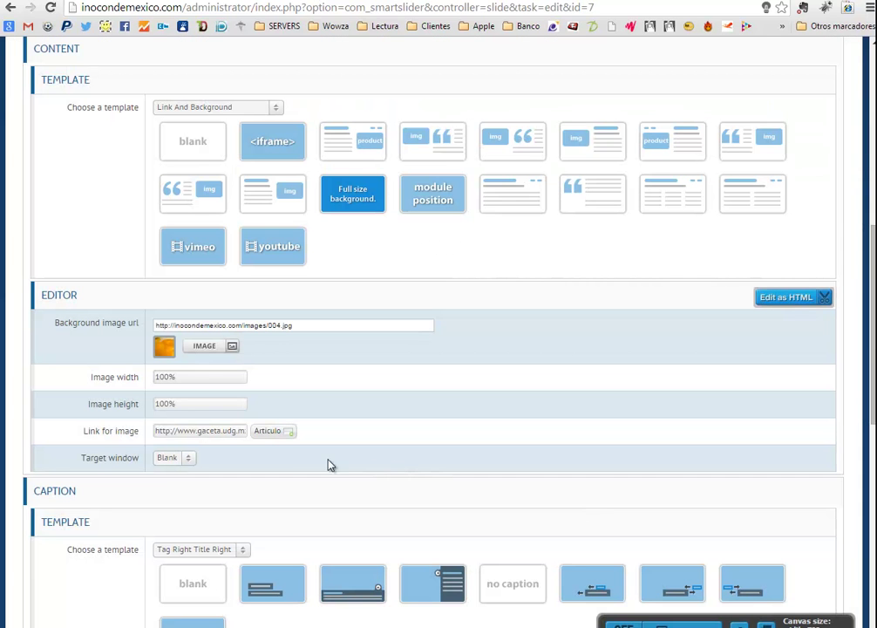
Clear the Prueba slide's caption tag and caption title, then save and close the slide
click(211, 431)
key(ctrl+a)
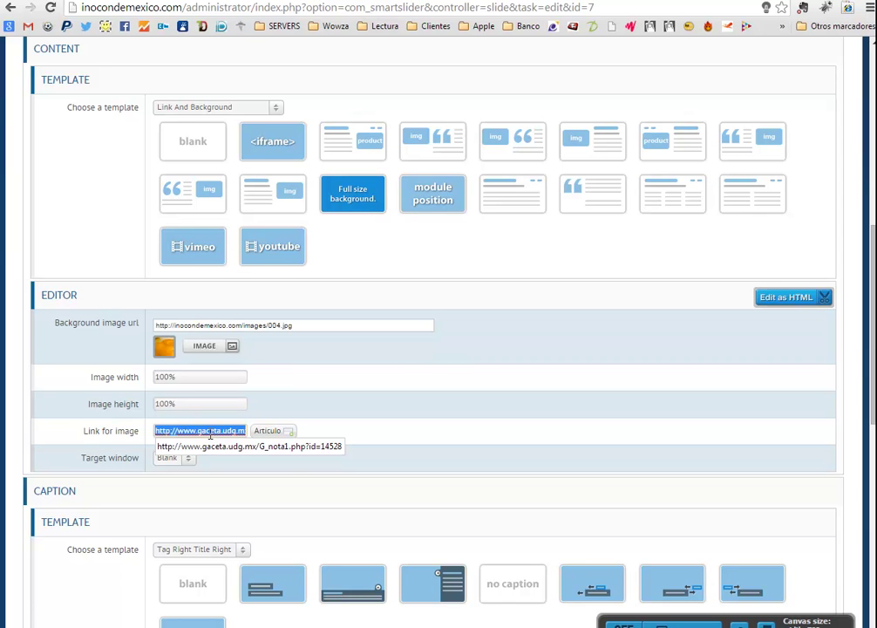
scroll(236, 427, down, 3)
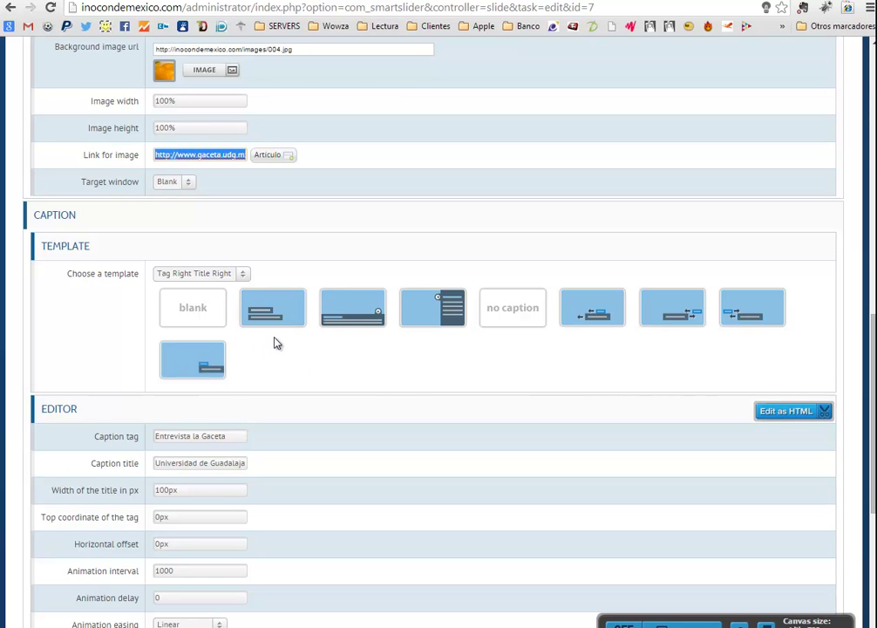
click(198, 435)
key(BackSpace)
key(Tab)
key(BackSpace)
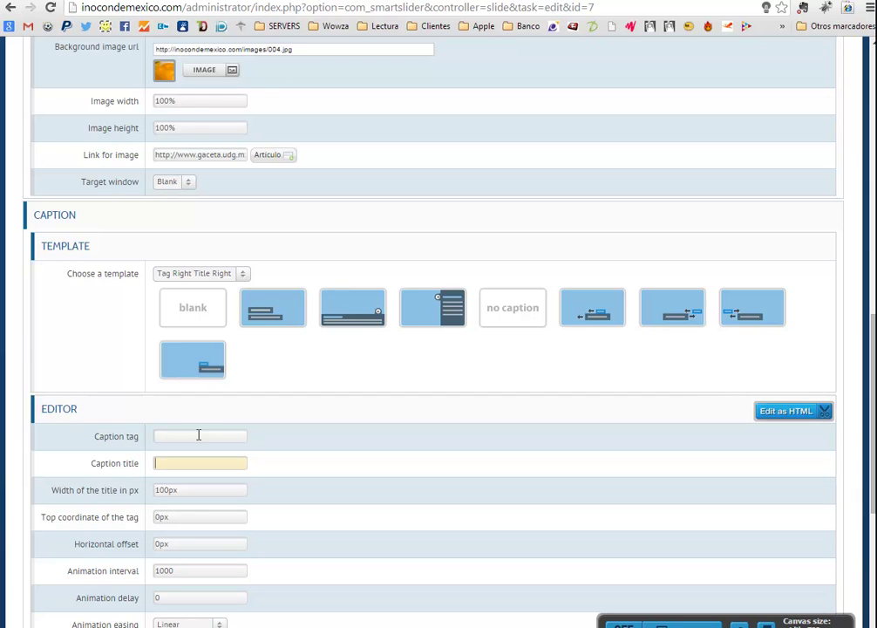
scroll(321, 360, up, 10)
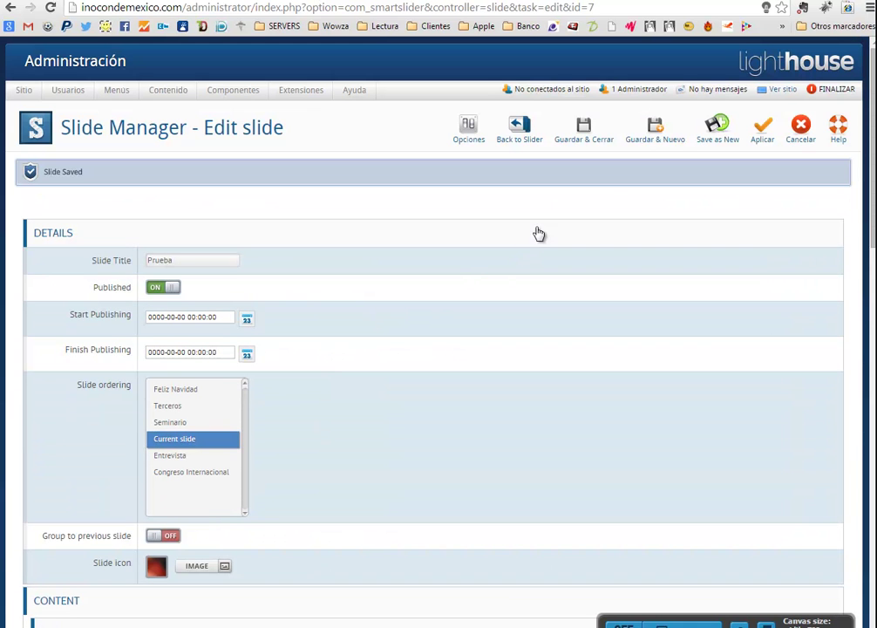
click(583, 139)
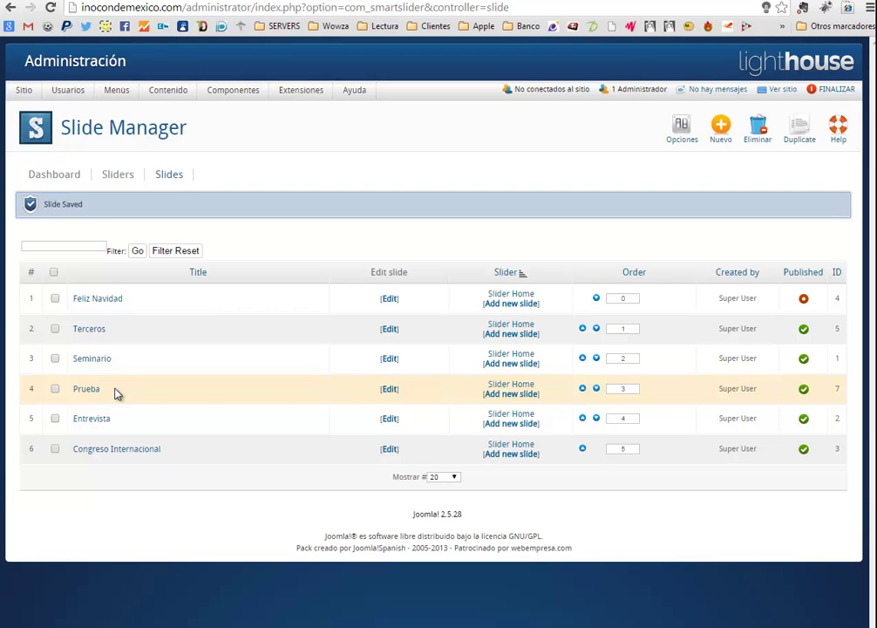
Unpublish the Prueba slide and delete it from the slide list
click(804, 392)
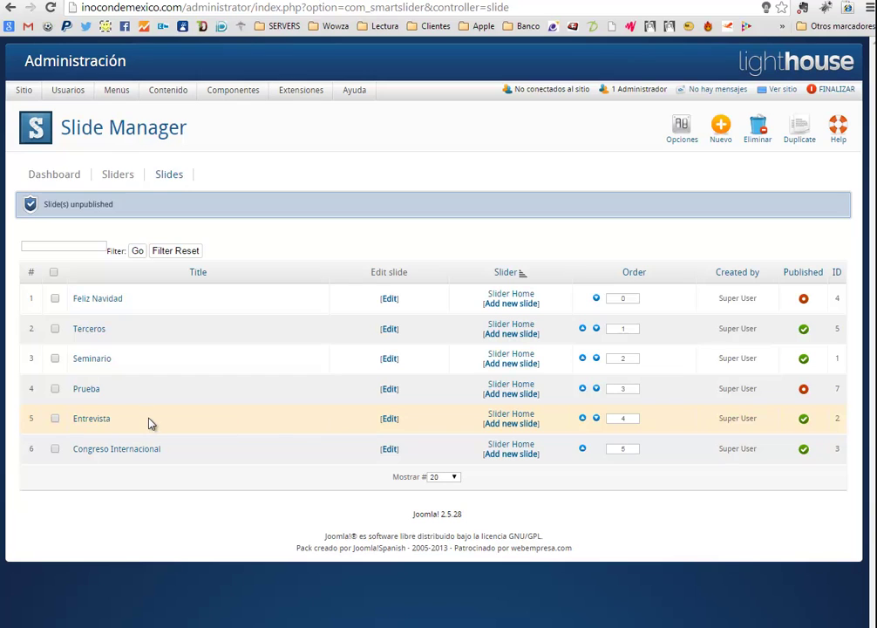
click(55, 390)
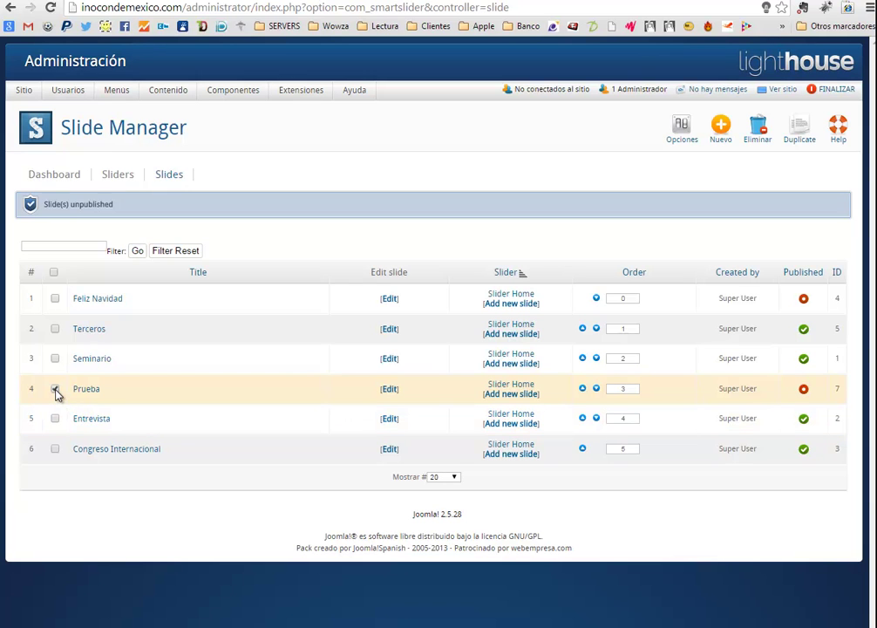
click(757, 138)
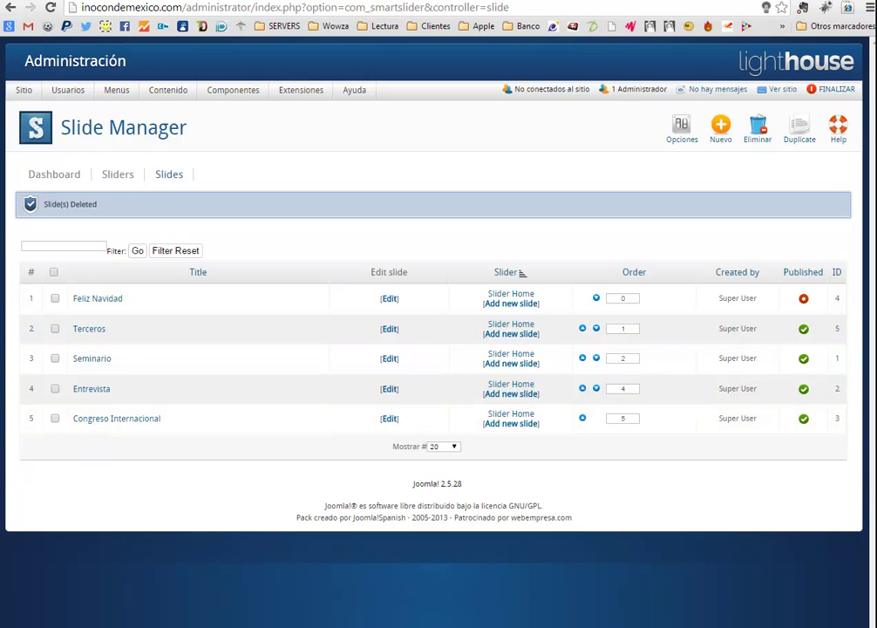
click(455, 623)
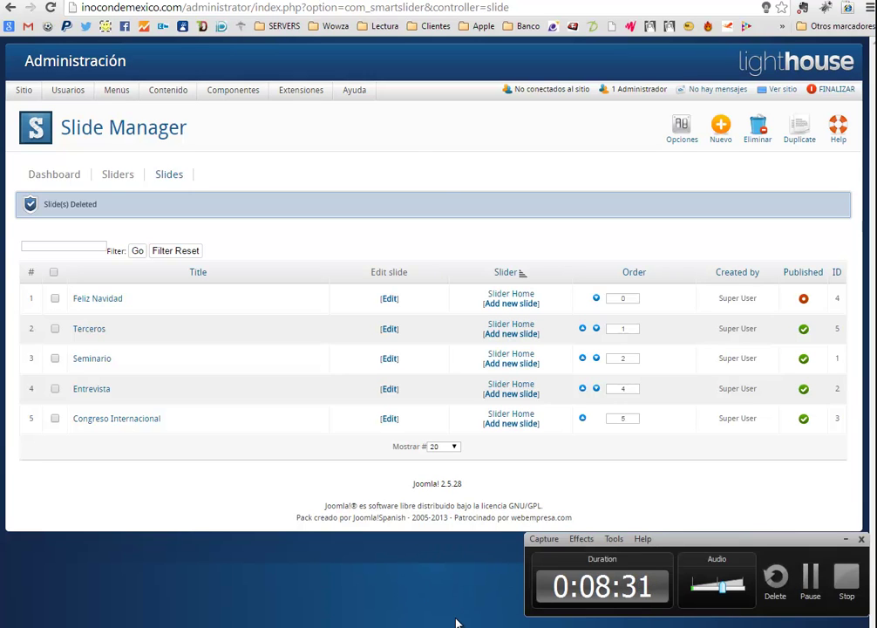